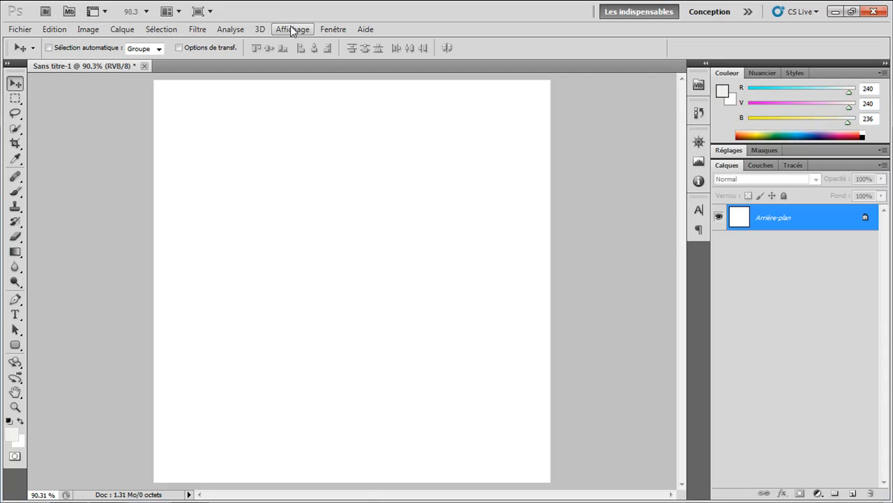
pyautogui.click(292, 30)
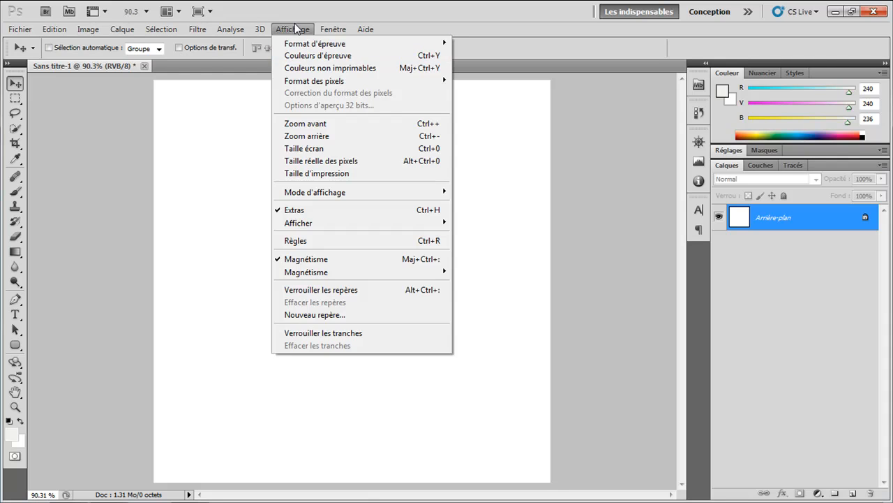
pyautogui.click(296, 29)
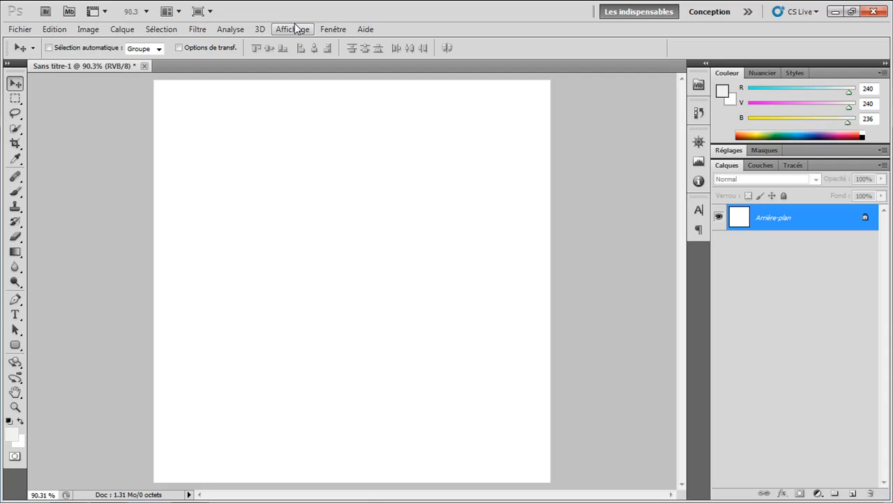
pyautogui.click(296, 28)
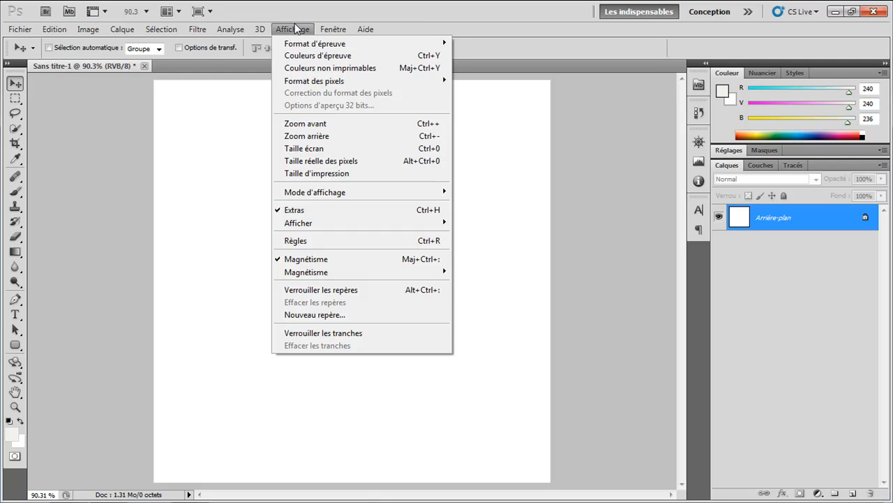
pyautogui.click(296, 28)
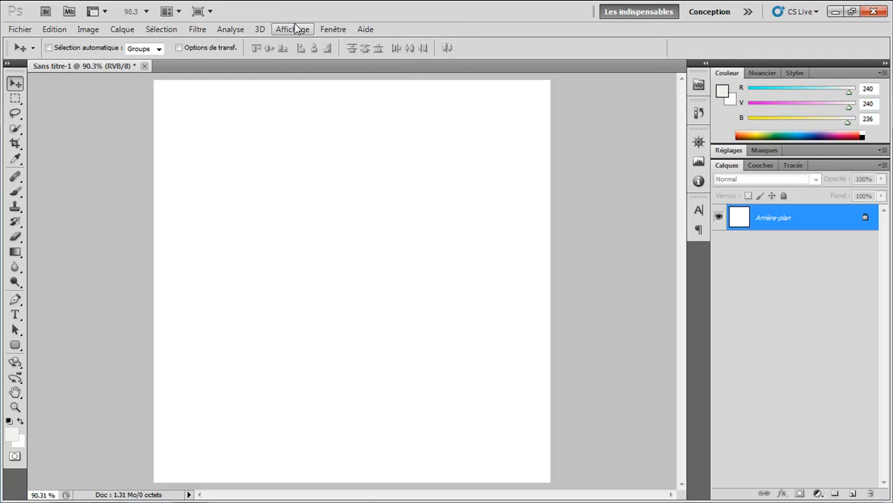
# Display the Caractère (character) settings and collapse them again.
pyautogui.click(334, 29)
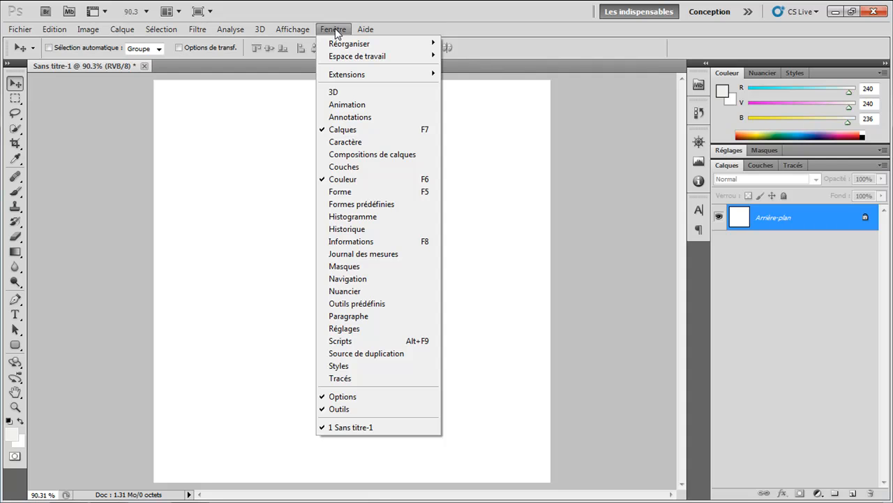
pyautogui.click(355, 141)
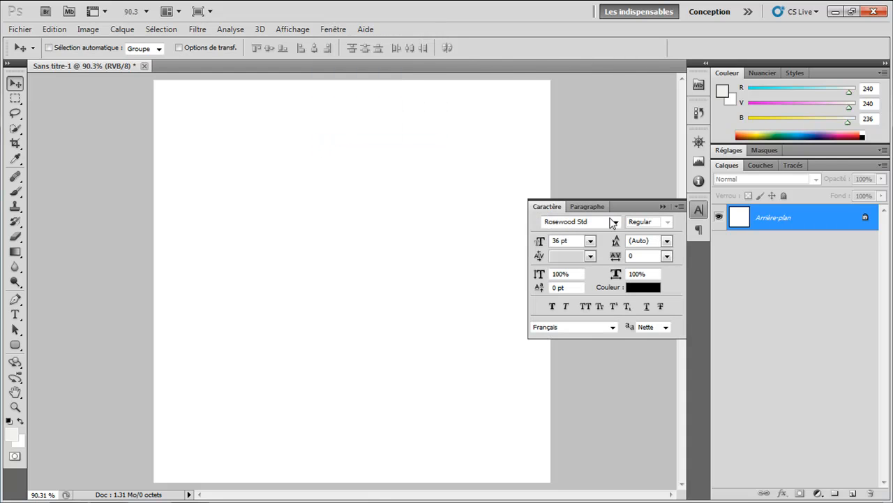
pyautogui.click(698, 210)
pyautogui.click(334, 30)
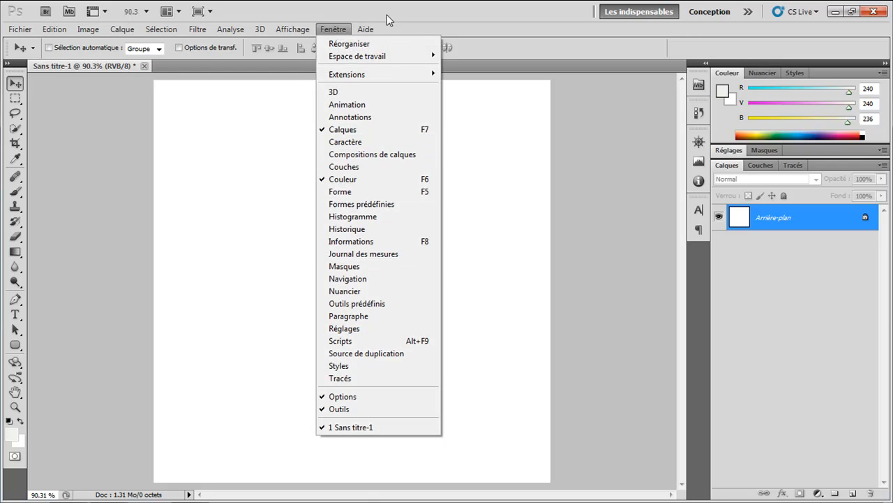
pyautogui.click(368, 29)
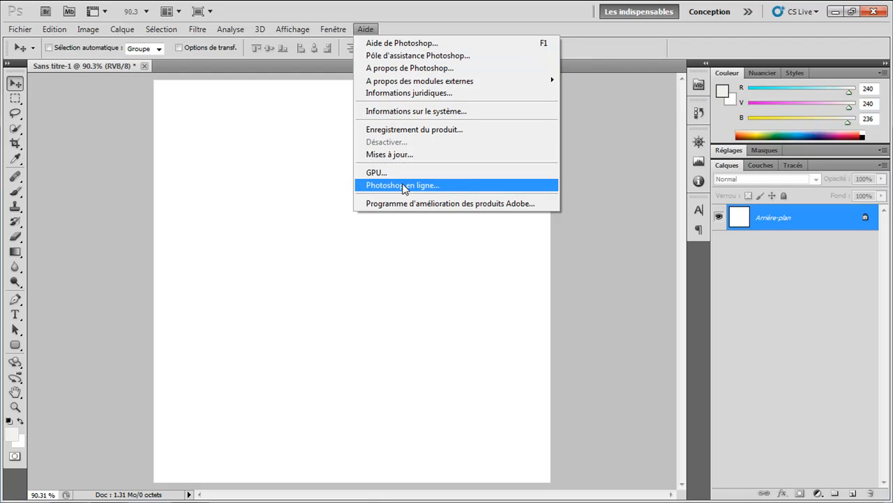
pyautogui.click(231, 261)
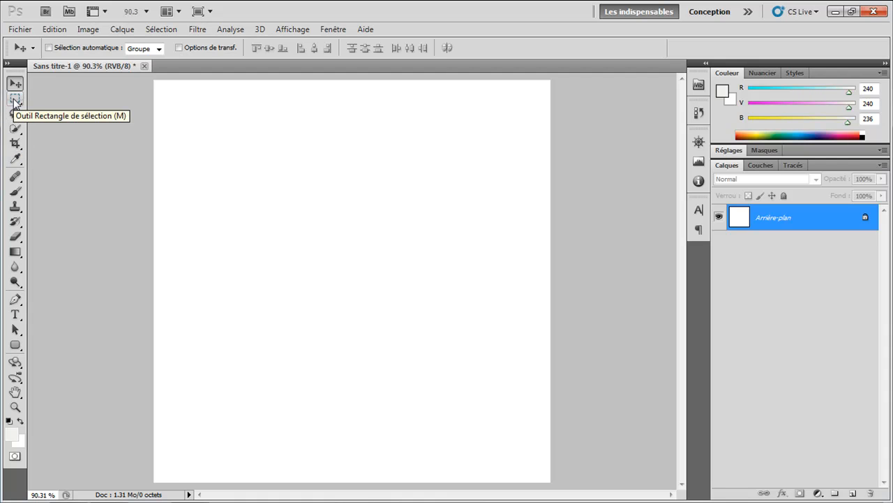
# Examine the tool variants grouped with the rectangular marquee, the lasso and the rounded rectangle tools.
pyautogui.click(14, 101)
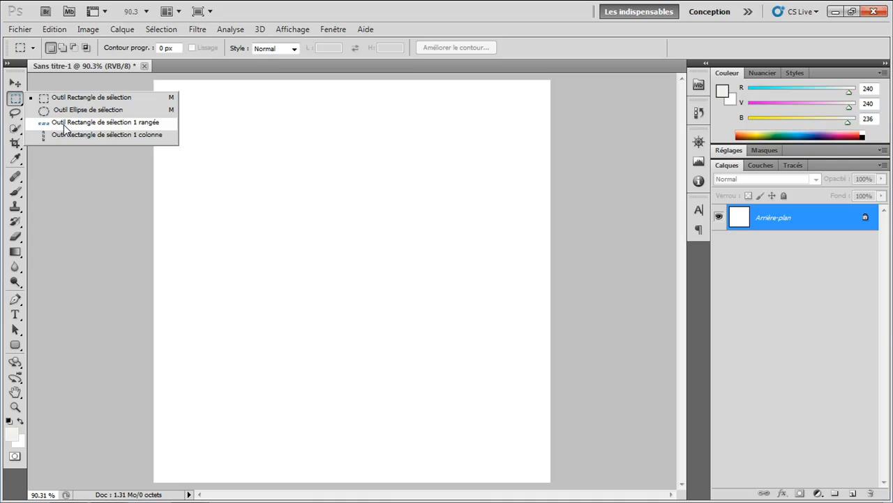
pyautogui.click(64, 167)
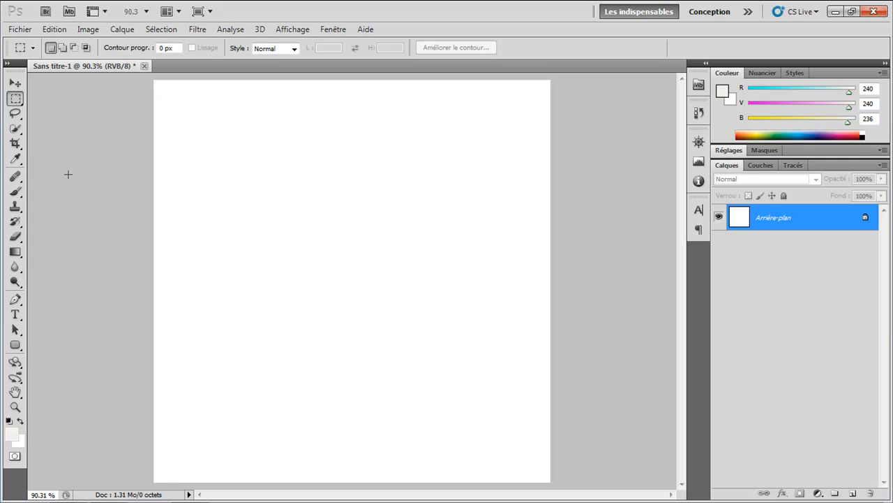
pyautogui.click(14, 115)
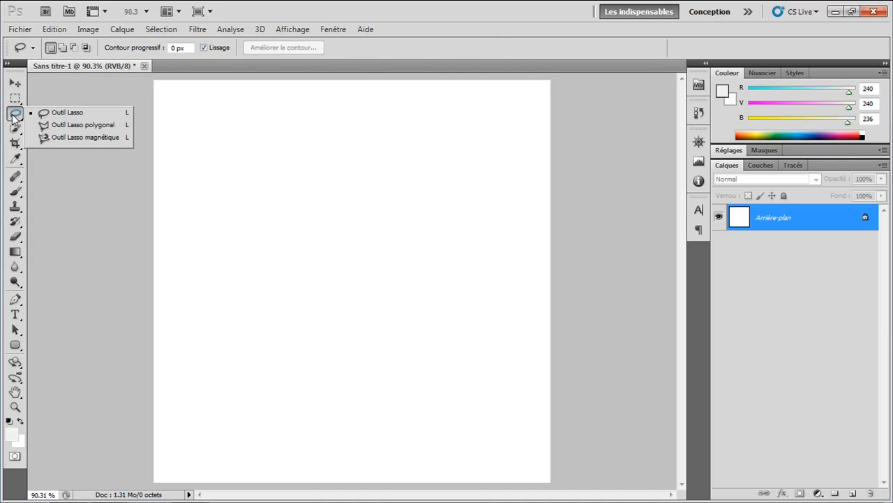
pyautogui.click(84, 201)
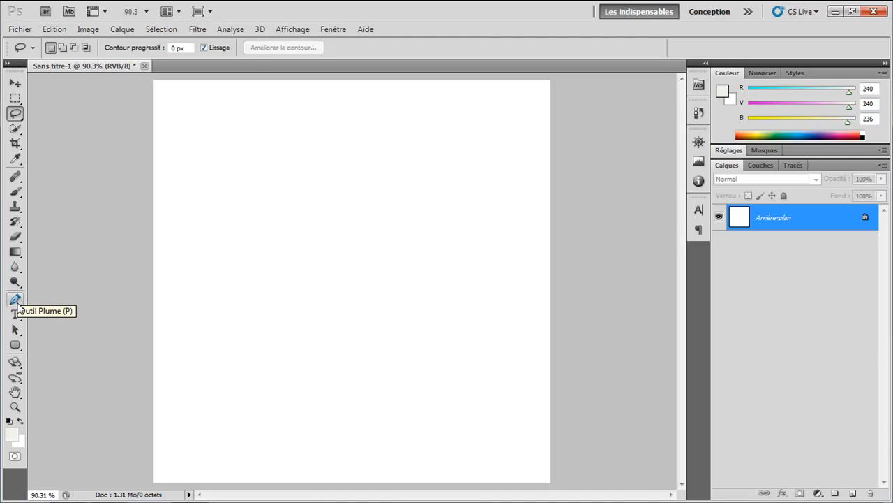
pyautogui.click(14, 349)
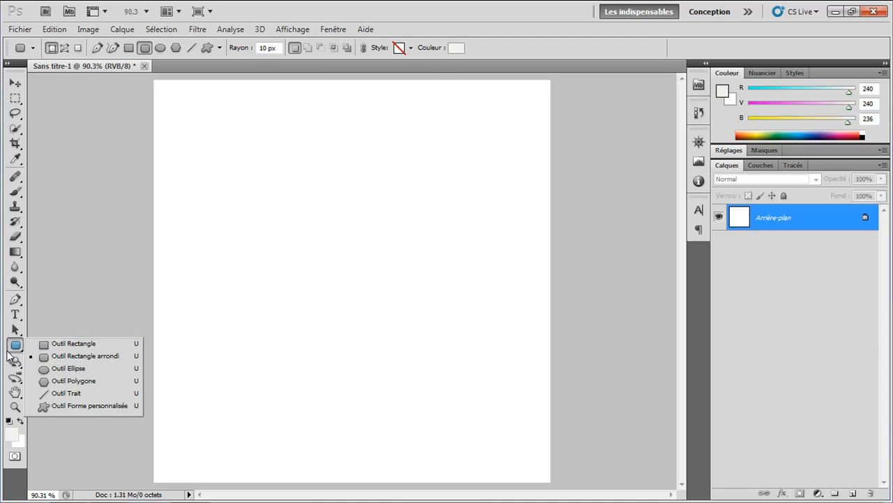
pyautogui.click(10, 346)
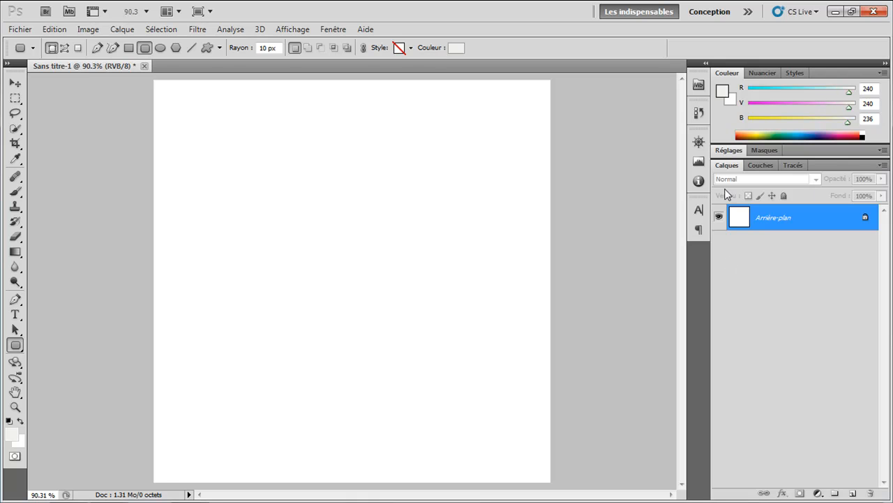
# Look at the document's channels and paths, and return to the list of layers.
pyautogui.click(766, 165)
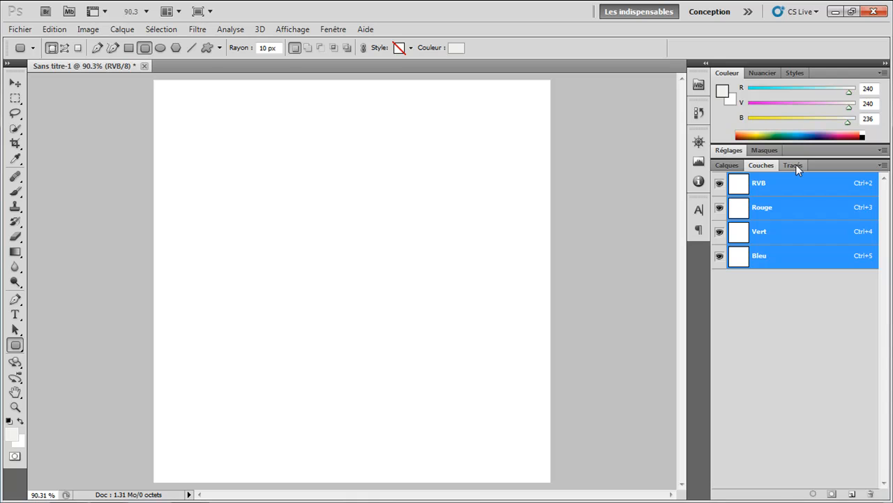
pyautogui.click(792, 166)
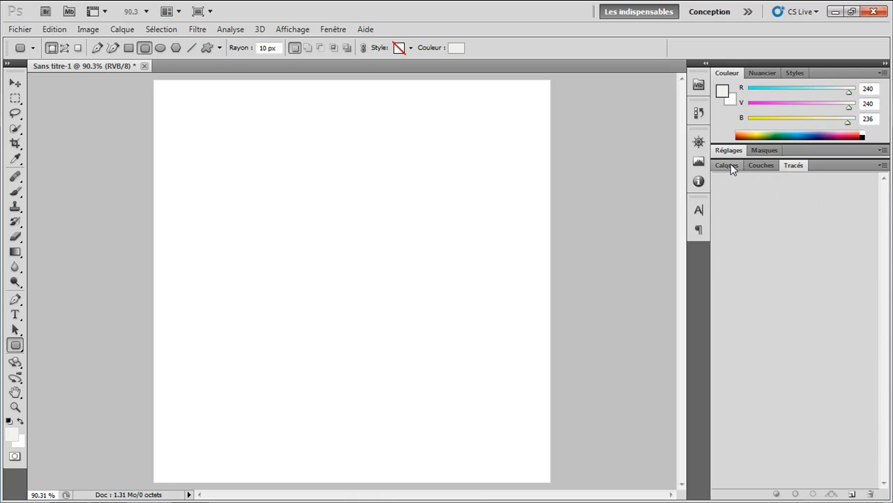
pyautogui.click(733, 166)
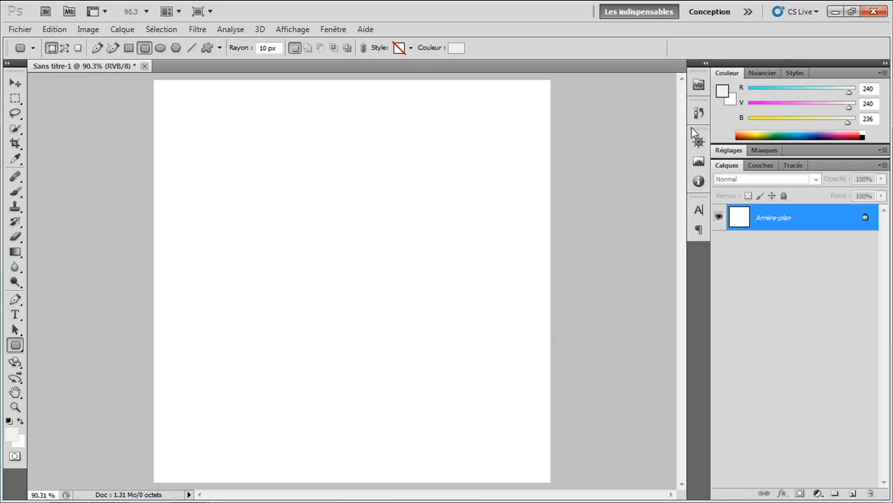
pyautogui.click(697, 215)
pyautogui.click(696, 216)
pyautogui.click(333, 30)
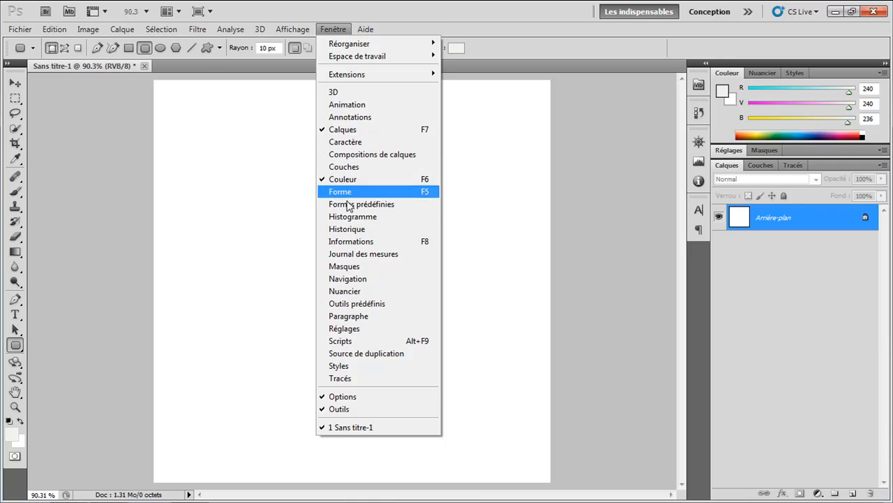
pyautogui.click(719, 275)
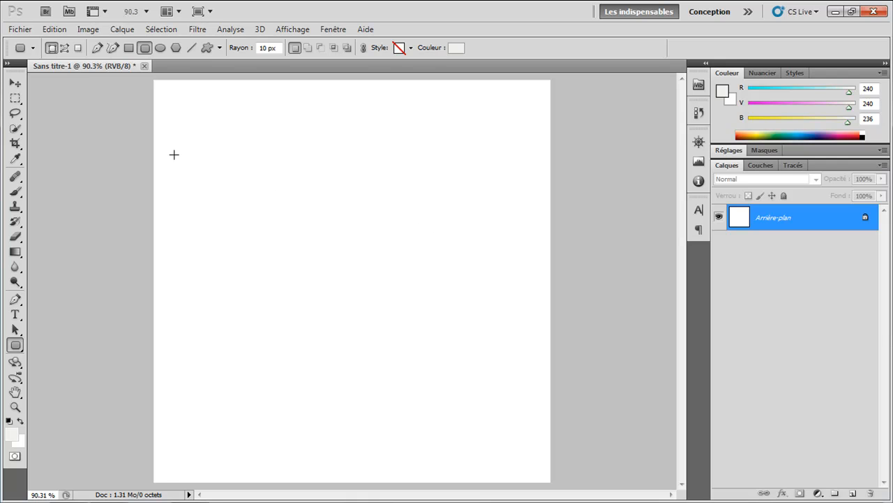
# Try to move the locked Arrière-plan layer with the Move tool.
pyautogui.click(14, 85)
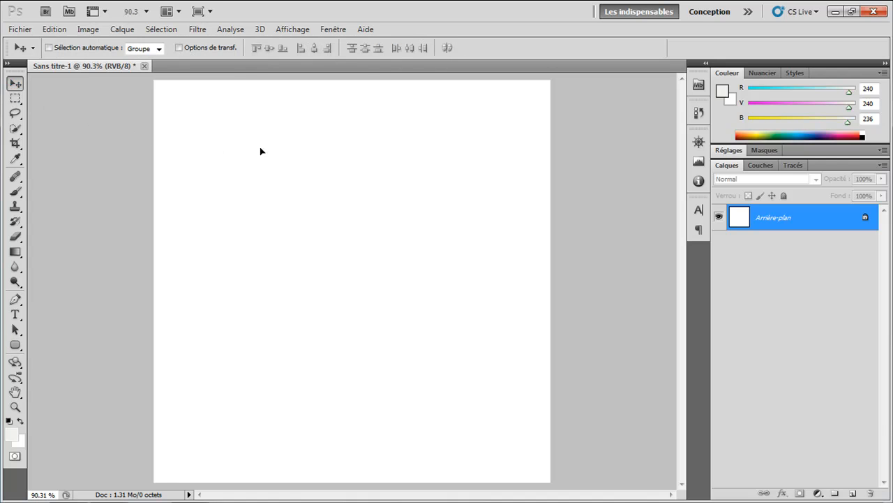
pyautogui.moveTo(303, 222); pyautogui.dragTo(311, 239)
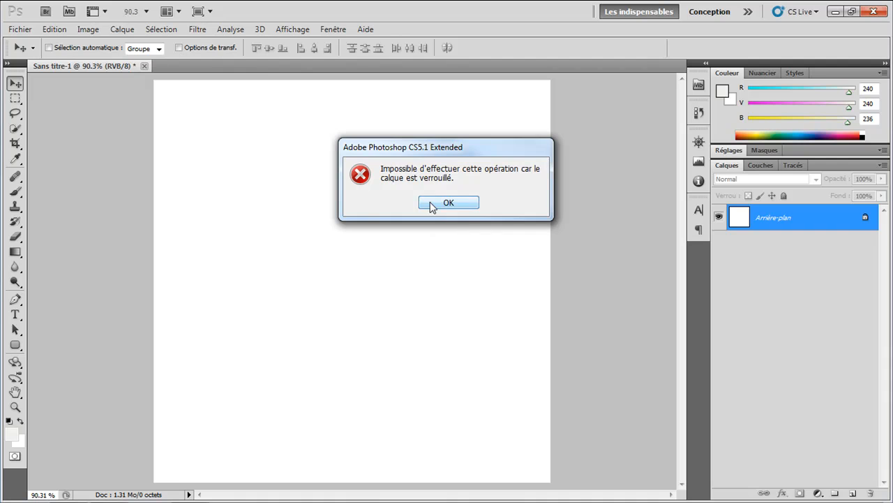
pyautogui.click(431, 204)
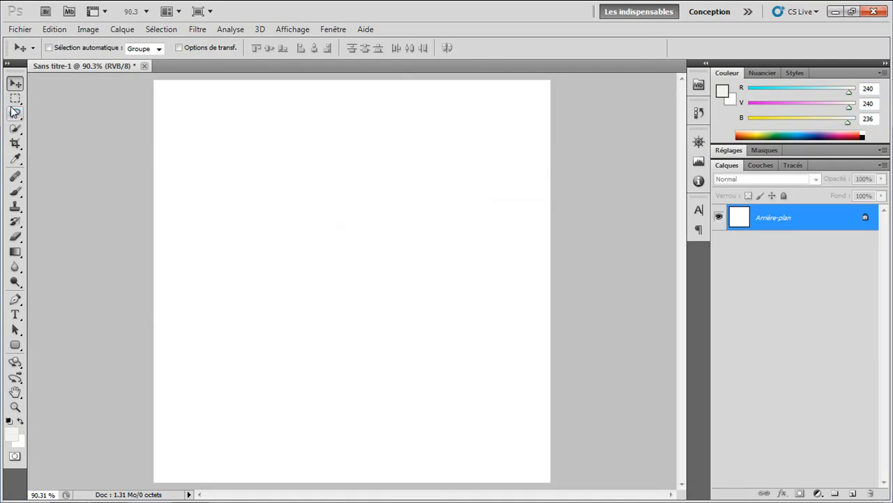
# Draw a large rounded rectangle with a 10 px corner radius in the middle of the canvas.
pyautogui.click(14, 329)
pyautogui.click(15, 345)
pyautogui.moveTo(264, 216); pyautogui.dragTo(460, 371)
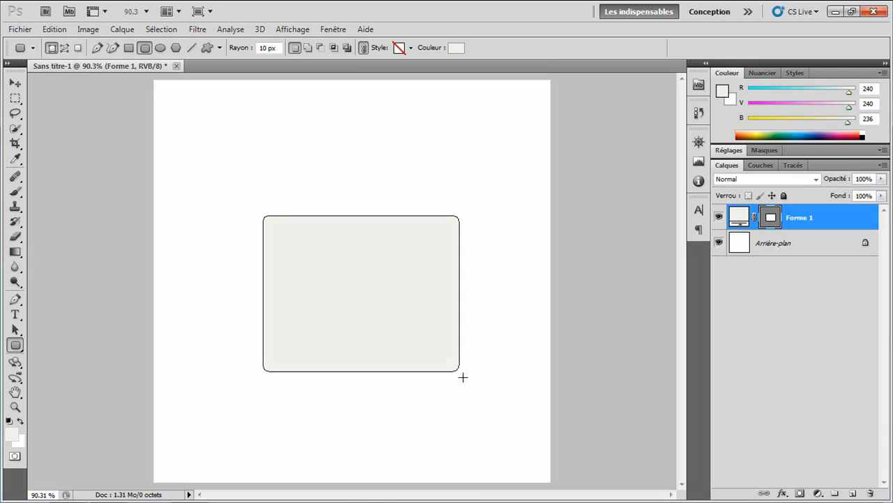
# Move the large rounded rectangle around the canvas, and undo both the move and the drawn shape.
pyautogui.click(15, 82)
pyautogui.moveTo(361, 289); pyautogui.dragTo(405, 339)
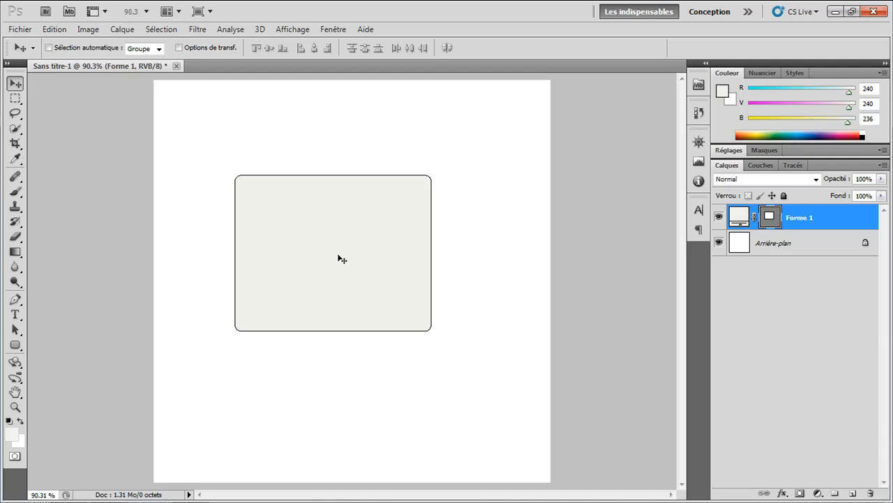
pyautogui.hotkey('ctrl', 'z')
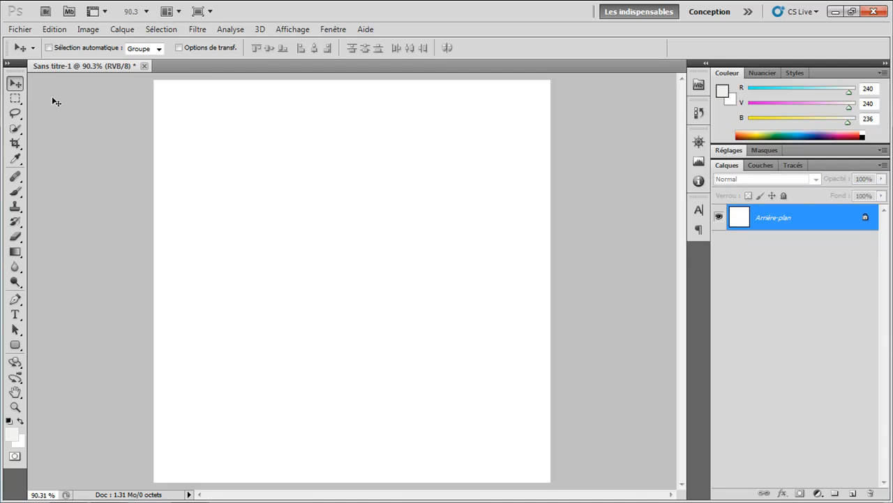
# Draw five separate small rounded rectangles with a 10 px corner radius, scattered across the canvas.
pyautogui.click(15, 98)
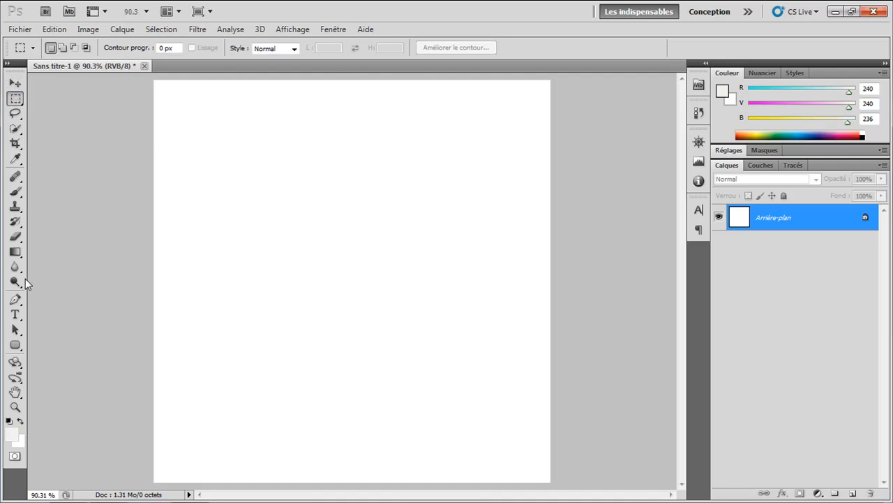
pyautogui.click(15, 345)
pyautogui.moveTo(187, 107); pyautogui.dragTo(263, 151)
pyautogui.moveTo(373, 132); pyautogui.dragTo(454, 181)
pyautogui.moveTo(246, 214); pyautogui.dragTo(289, 263)
pyautogui.moveTo(414, 293); pyautogui.dragTo(480, 362)
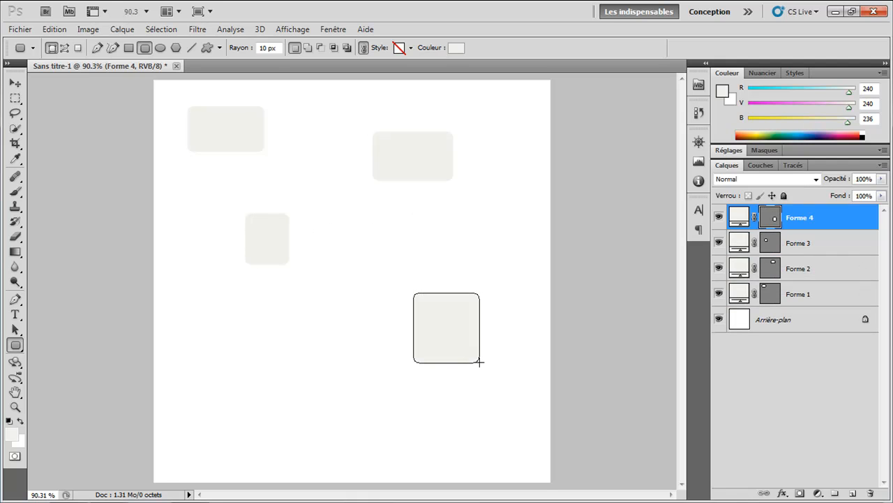
pyautogui.moveTo(245, 360); pyautogui.dragTo(332, 421)
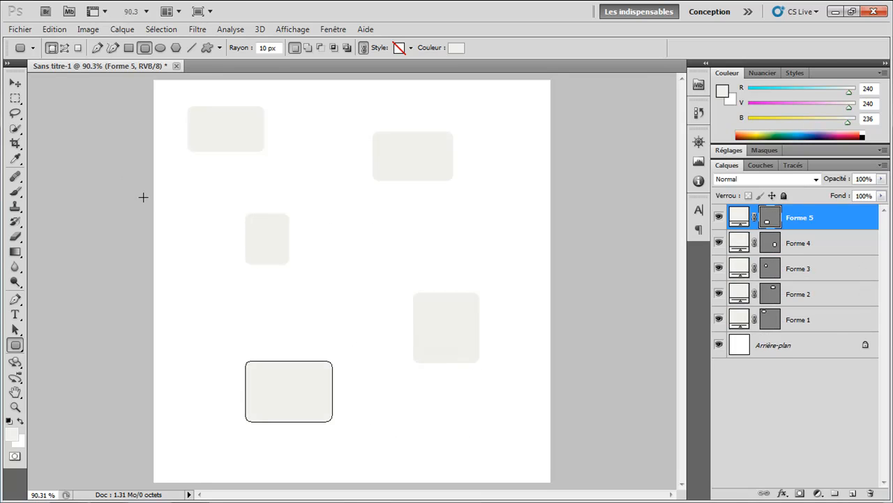
# Marquee-select the area around the canvas's upper-left rectangle, delete the active layer Forme 5, and clear the selection.
pyautogui.click(14, 100)
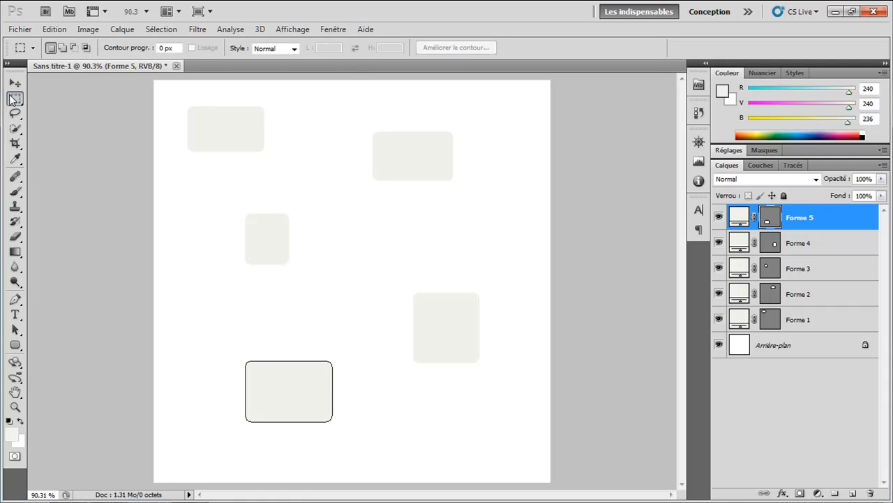
pyautogui.moveTo(310, 163); pyautogui.dragTo(310, 163)
pyautogui.rightClick(235, 135)
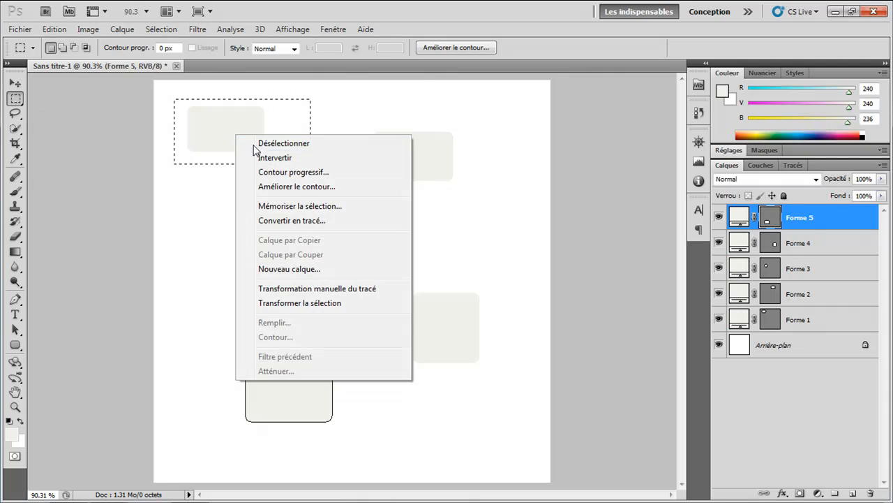
pyautogui.click(217, 140)
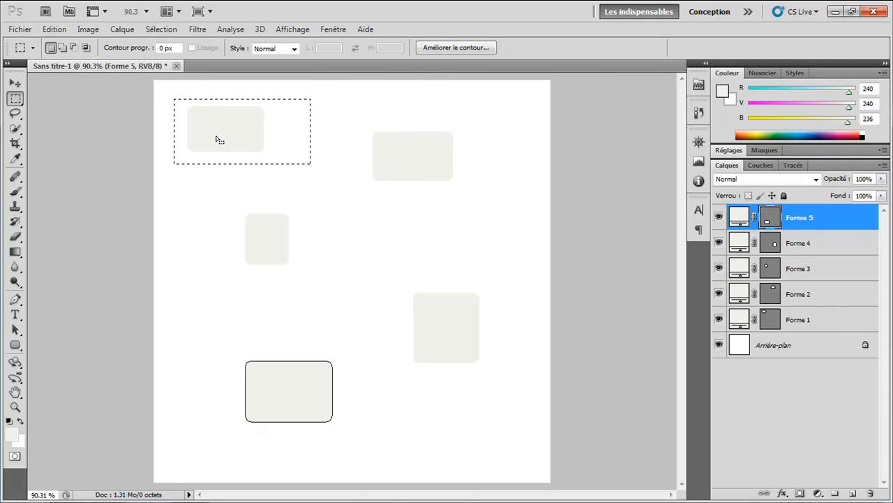
pyautogui.press('Delete')
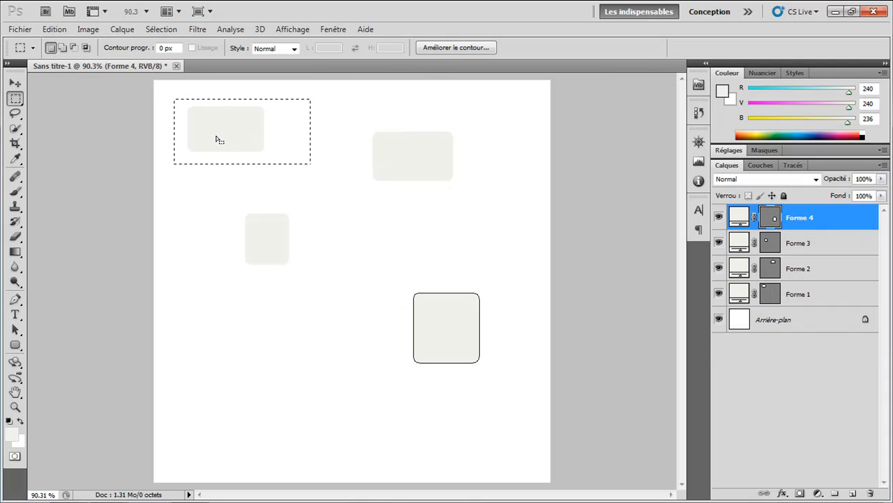
pyautogui.hotkey('ctrl', 'd')
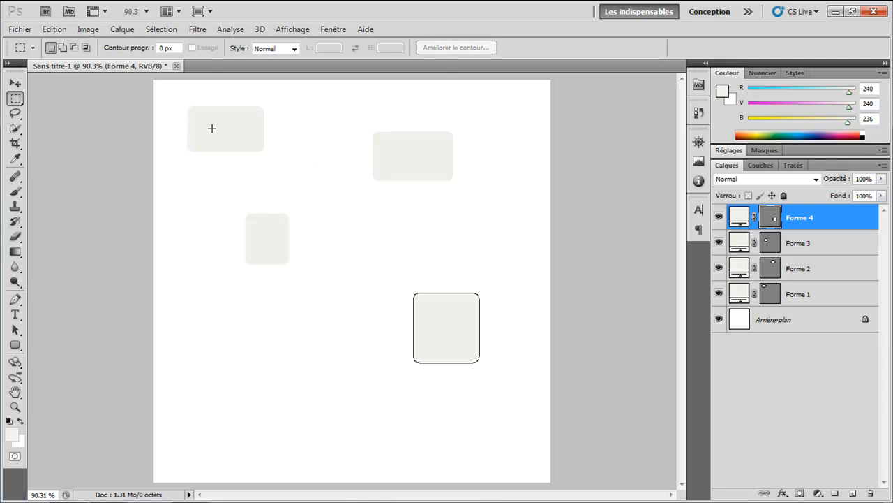
# Marquee-select the area around the canvas's upper-left rounded rectangle, and clear the selection.
pyautogui.moveTo(261, 155); pyautogui.dragTo(299, 164)
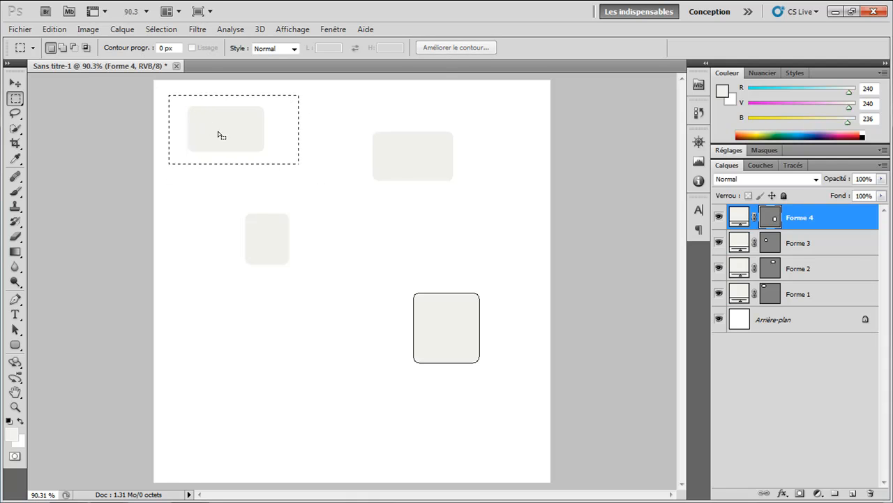
pyautogui.rightClick(219, 134)
pyautogui.click(242, 142)
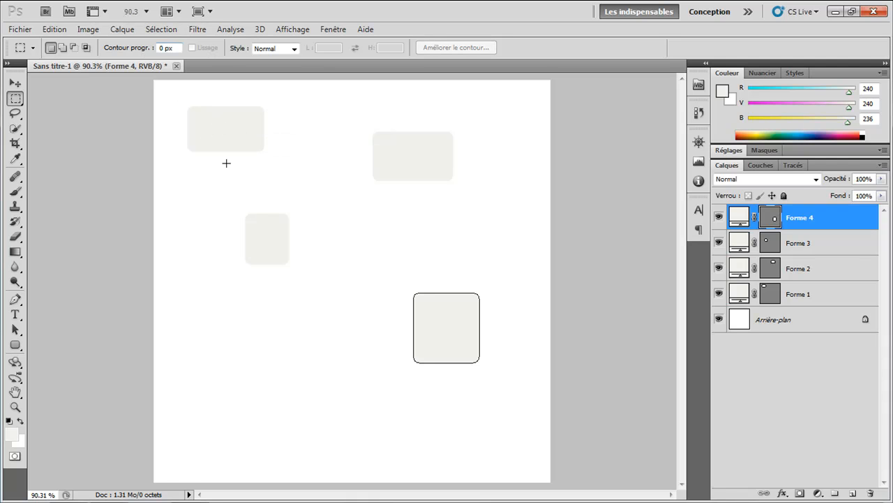
# Move the Forme 4 rectangle down toward the canvas's lower edge, and delete the Forme 1 layer.
pyautogui.press('v')
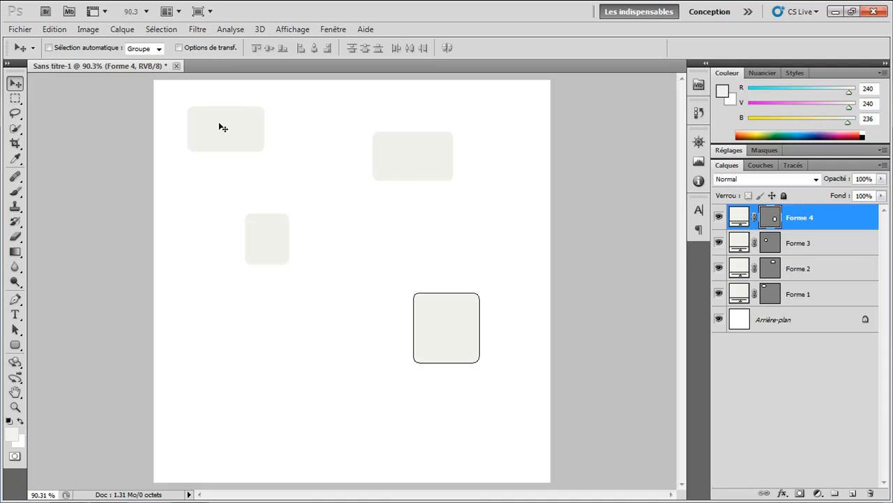
pyautogui.moveTo(238, 132); pyautogui.dragTo(245, 179)
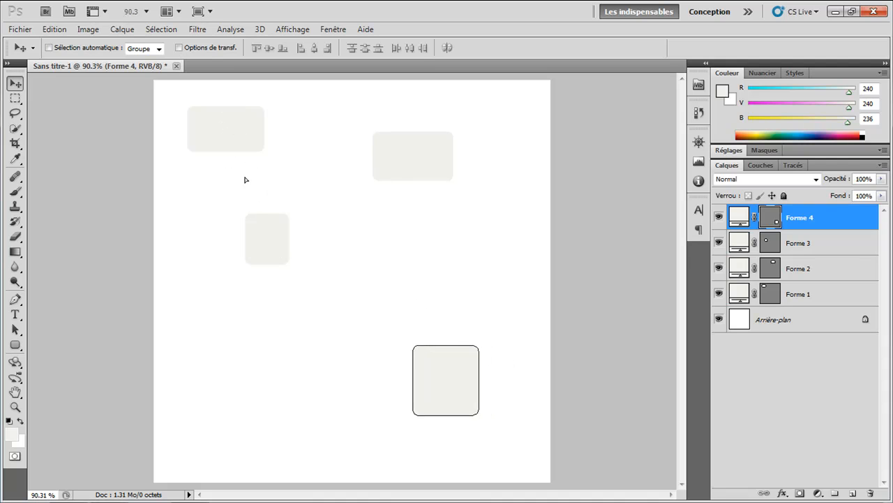
pyautogui.click(791, 299)
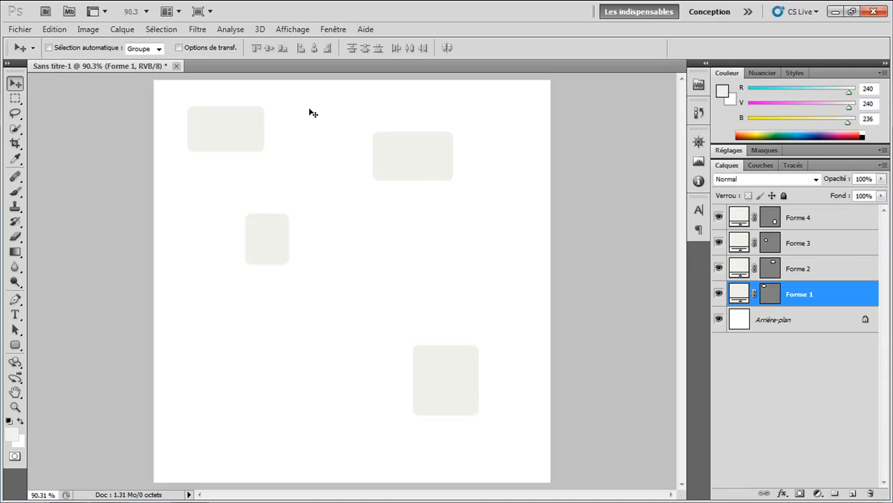
pyautogui.moveTo(224, 121)
pyautogui.mouseDown()
pyautogui.moveTo(242, 158)
pyautogui.moveTo(235, 128)
pyautogui.mouseUp()
pyautogui.press('Delete')
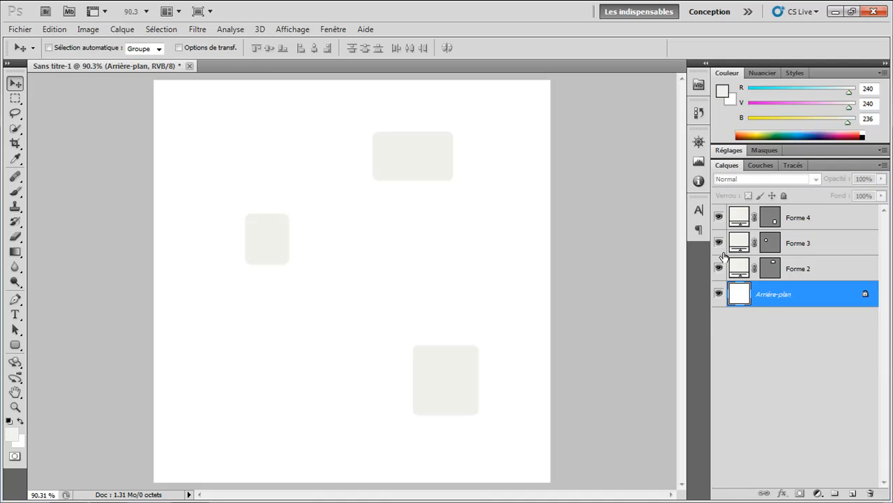
# Select the white area of the Arrière-plan layer with the Quick Selection tool, and clear the selection.
pyautogui.click(15, 130)
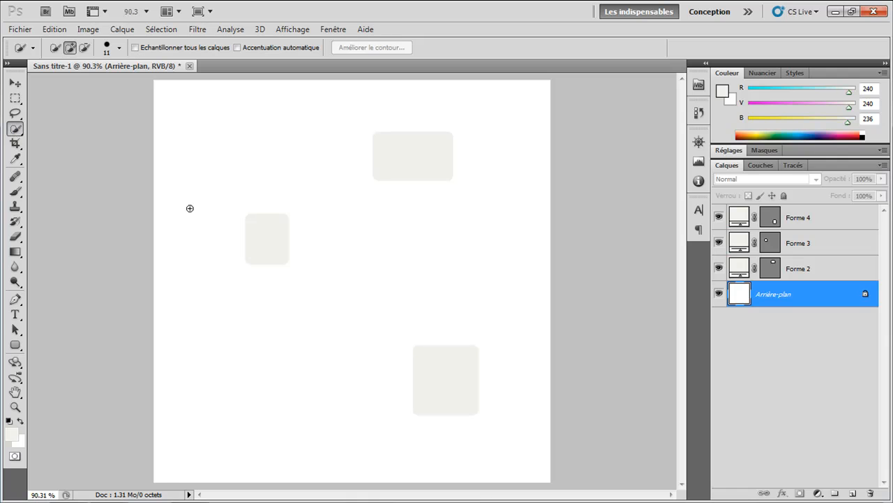
pyautogui.moveTo(211, 180)
pyautogui.mouseDown()
pyautogui.moveTo(233, 171)
pyautogui.moveTo(261, 185)
pyautogui.moveTo(301, 240)
pyautogui.mouseUp()
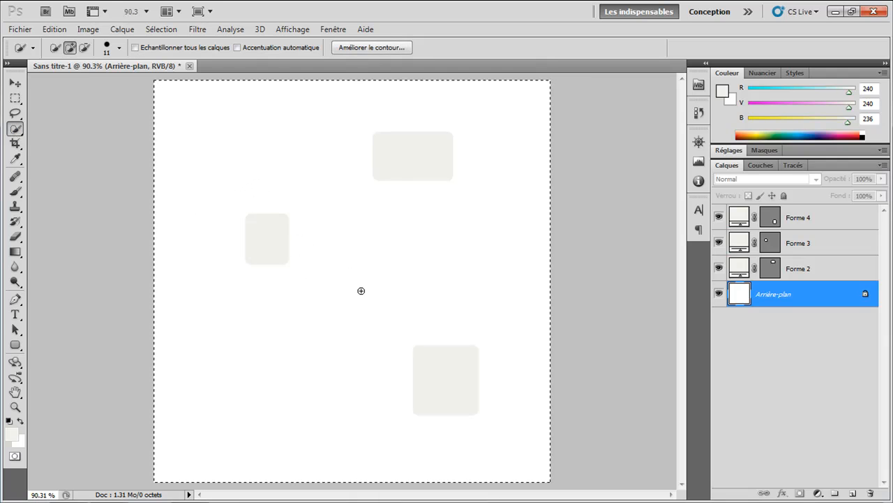
pyautogui.rightClick(265, 199)
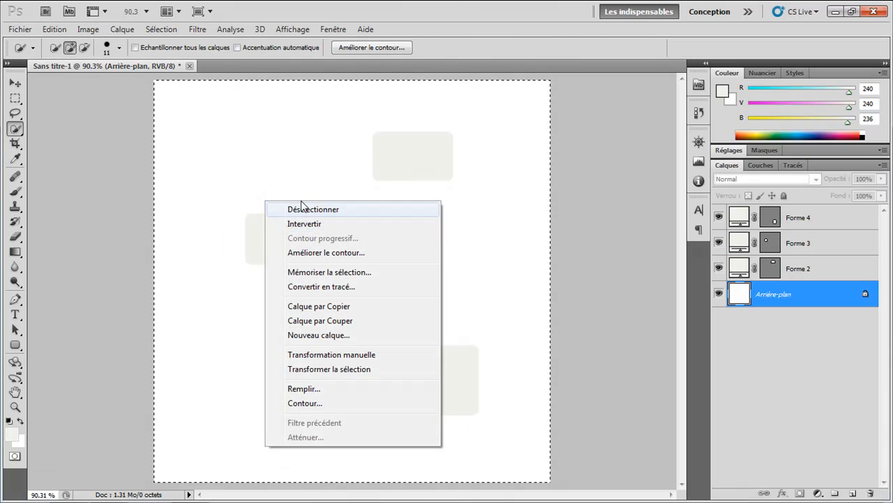
pyautogui.click(303, 212)
# Crop the canvas to a smaller area containing the whole Forme 3 rectangle and part of the Forme 2 rectangle.
pyautogui.click(16, 143)
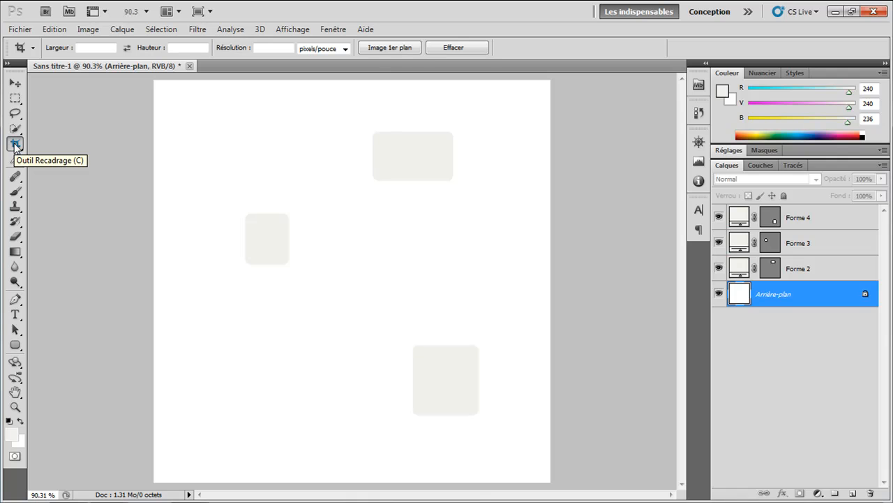
pyautogui.moveTo(267, 239); pyautogui.dragTo(346, 330)
pyautogui.moveTo(504, 438); pyautogui.dragTo(502, 435)
pyautogui.moveTo(430, 371); pyautogui.dragTo(380, 285)
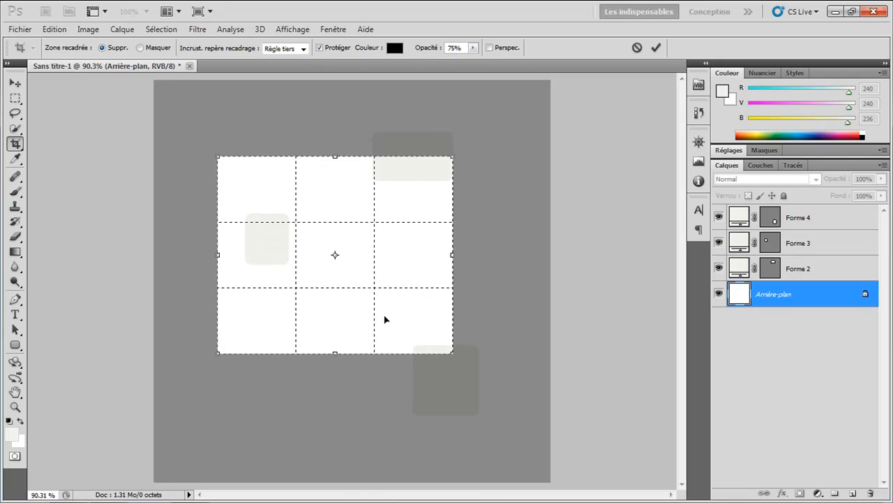
pyautogui.moveTo(295, 247); pyautogui.dragTo(301, 266)
pyautogui.moveTo(363, 246); pyautogui.dragTo(307, 239)
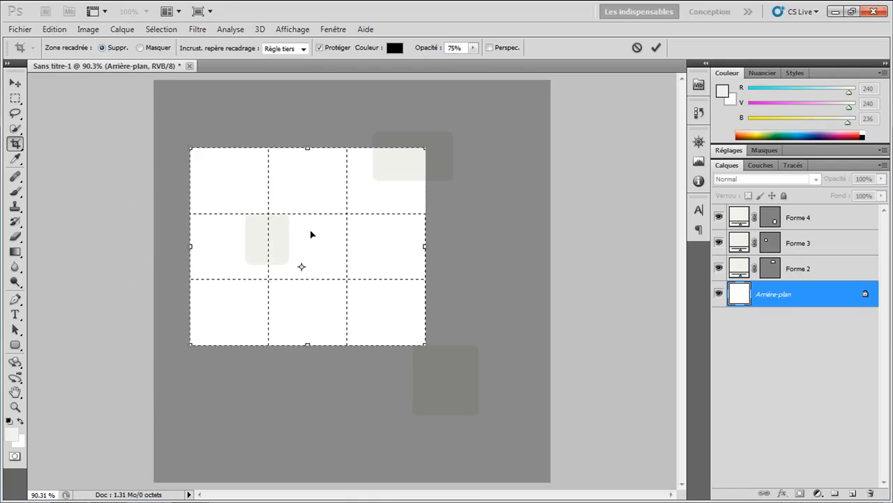
pyautogui.rightClick(299, 212)
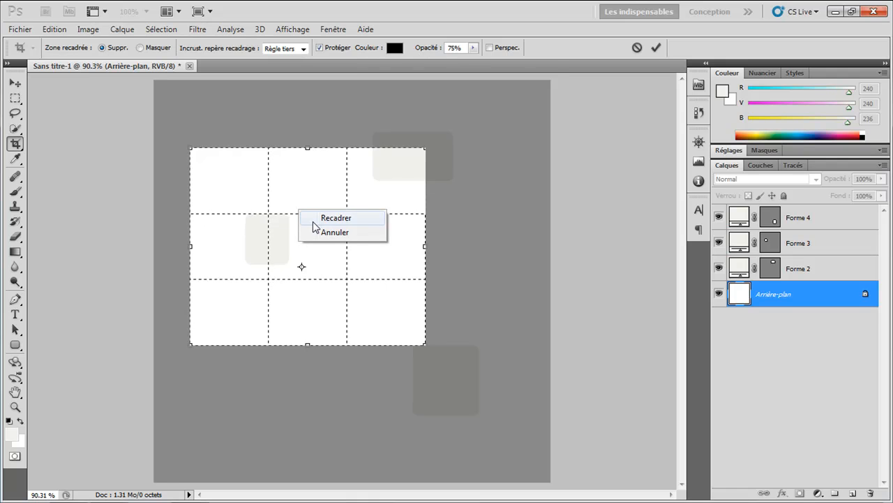
pyautogui.click(307, 217)
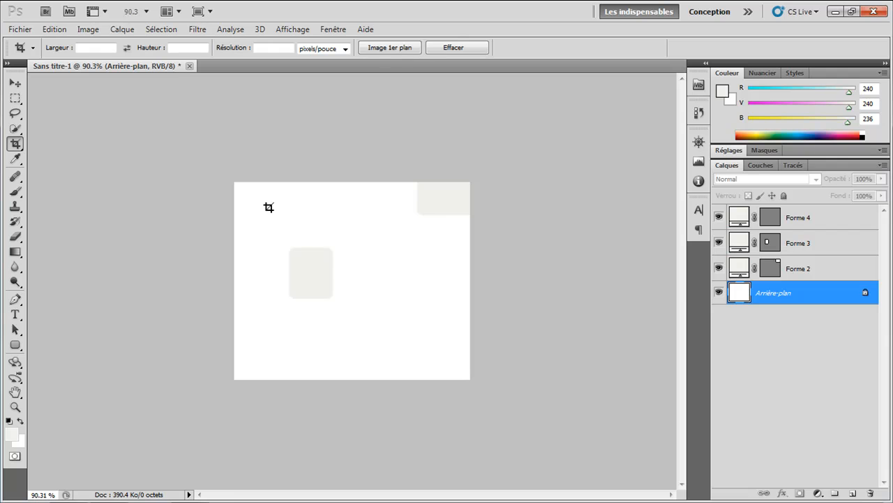
# Enlarge the canvas with the Crop tool by extending the crop frame well beyond all of its edges.
pyautogui.moveTo(312, 236); pyautogui.dragTo(638, 472)
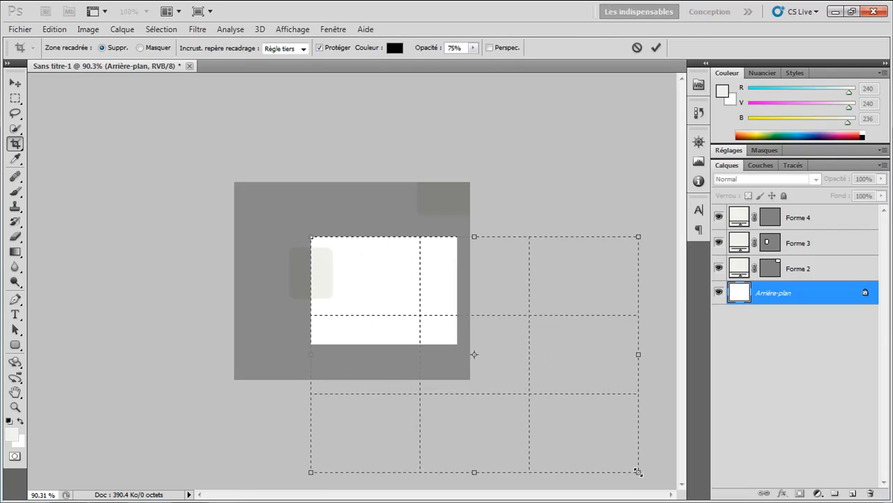
pyautogui.moveTo(312, 238)
pyautogui.mouseDown()
pyautogui.moveTo(143, 148)
pyautogui.moveTo(44, 82)
pyautogui.mouseUp()
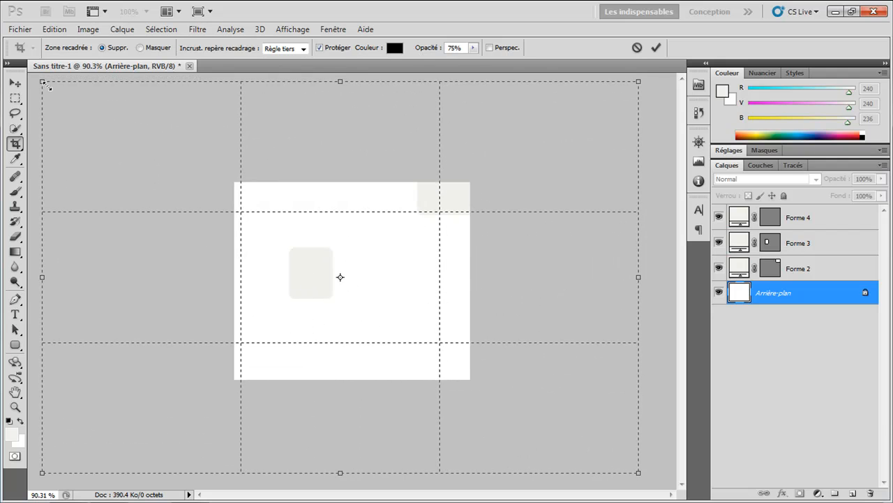
pyautogui.rightClick(300, 237)
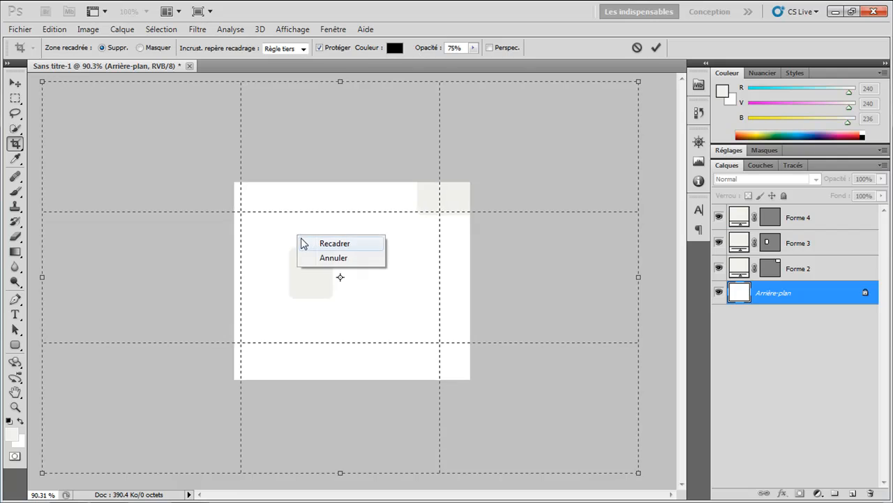
pyautogui.click(328, 242)
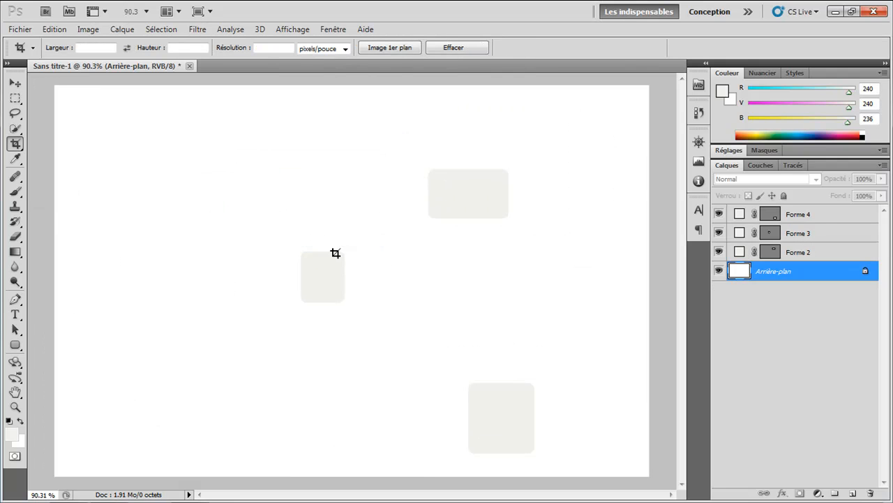
# Sample the white background and the Forme 3 rectangle alternately with the Eyedropper, ending on the rectangle's colour (240, 240, 236).
pyautogui.click(15, 158)
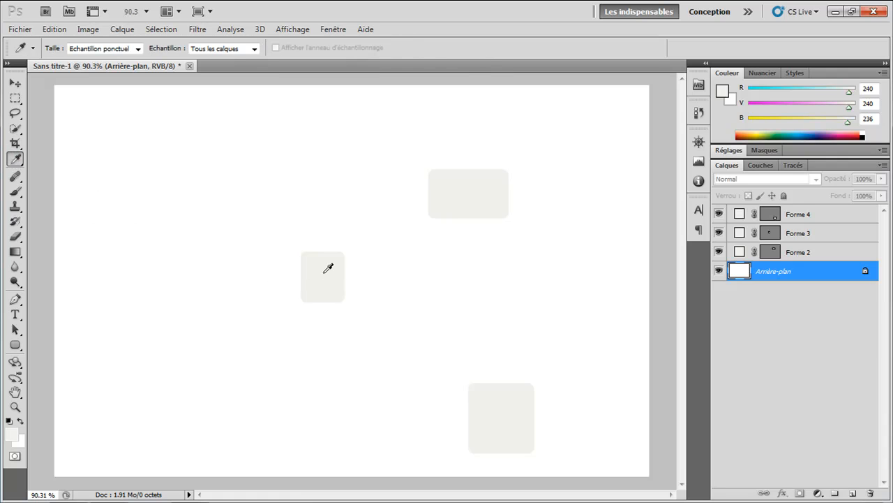
pyautogui.click(356, 159)
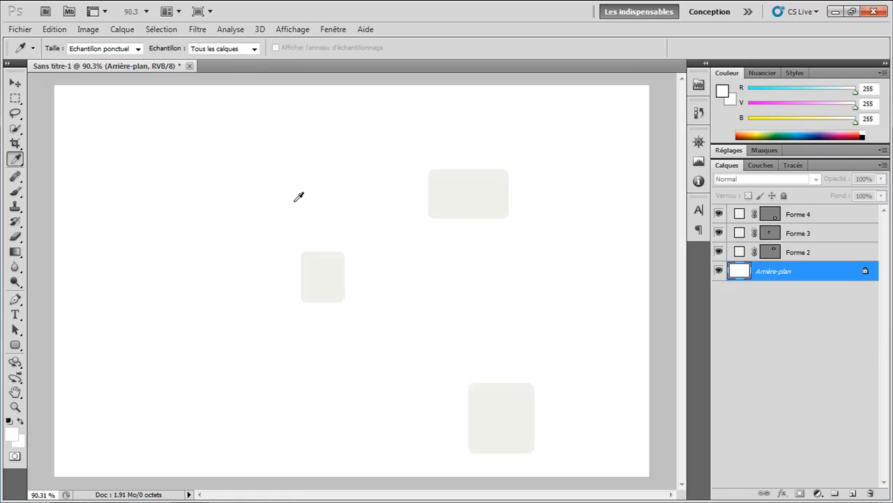
pyautogui.click(328, 267)
pyautogui.click(312, 218)
pyautogui.click(319, 260)
pyautogui.click(312, 222)
pyautogui.click(319, 259)
pyautogui.click(312, 219)
pyautogui.click(317, 254)
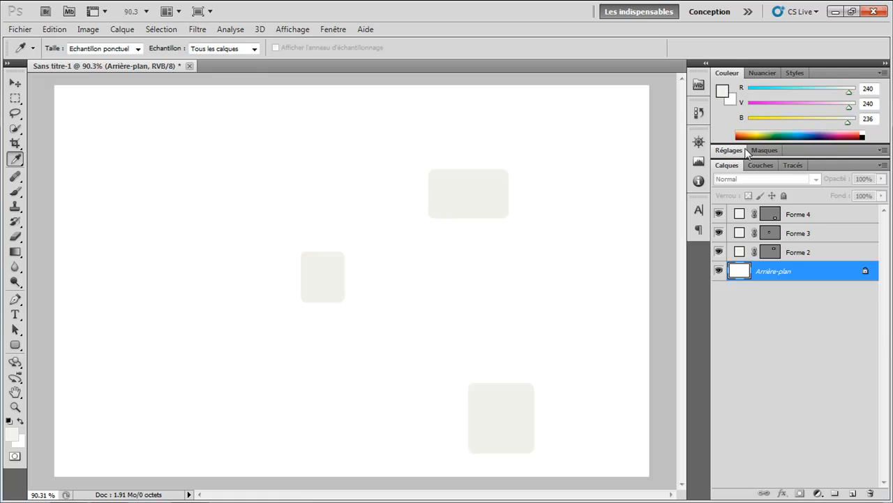
pyautogui.click(312, 233)
pyautogui.click(315, 260)
pyautogui.click(311, 241)
pyautogui.click(317, 263)
pyautogui.click(311, 241)
pyautogui.click(324, 270)
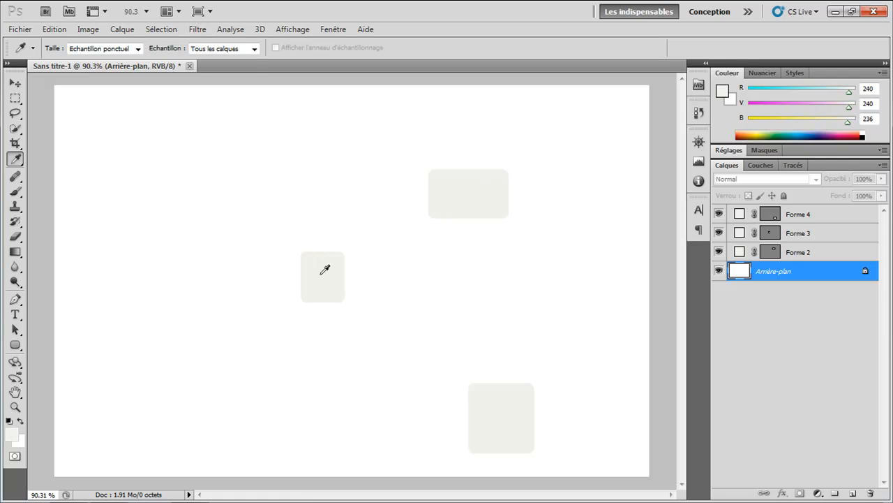
# Try to apply the Healing Brush to the blank background just above the Forme 3 rectangle.
pyautogui.click(13, 178)
pyautogui.click(307, 228)
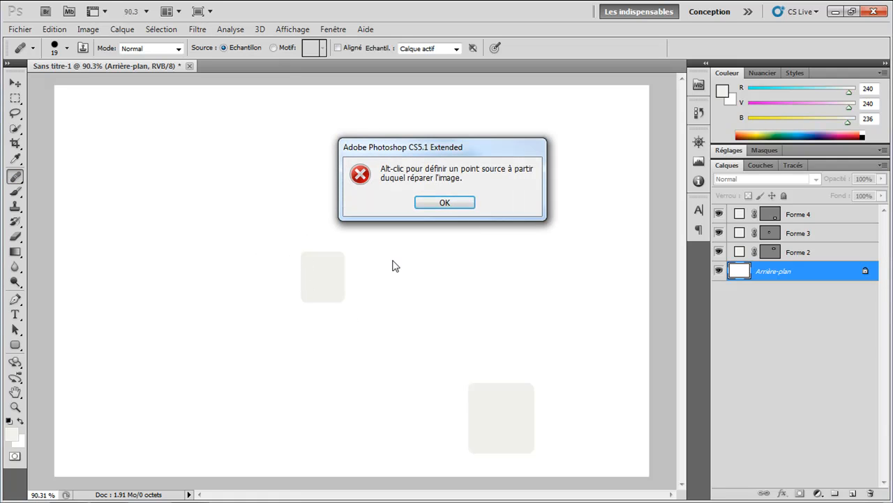
pyautogui.click(463, 208)
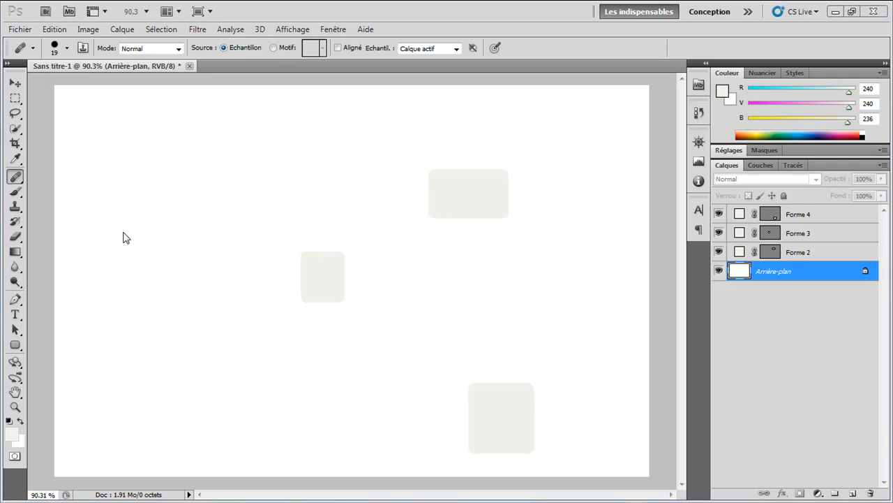
# Brush a freehand light grey stroke on the Arrière-plan layer, and a second freehand stroke in pink (241, 103, 137).
pyautogui.click(16, 192)
pyautogui.moveTo(299, 200)
pyautogui.mouseDown()
pyautogui.moveTo(241, 238)
pyautogui.moveTo(201, 337)
pyautogui.moveTo(241, 349)
pyautogui.moveTo(272, 158)
pyautogui.mouseUp()
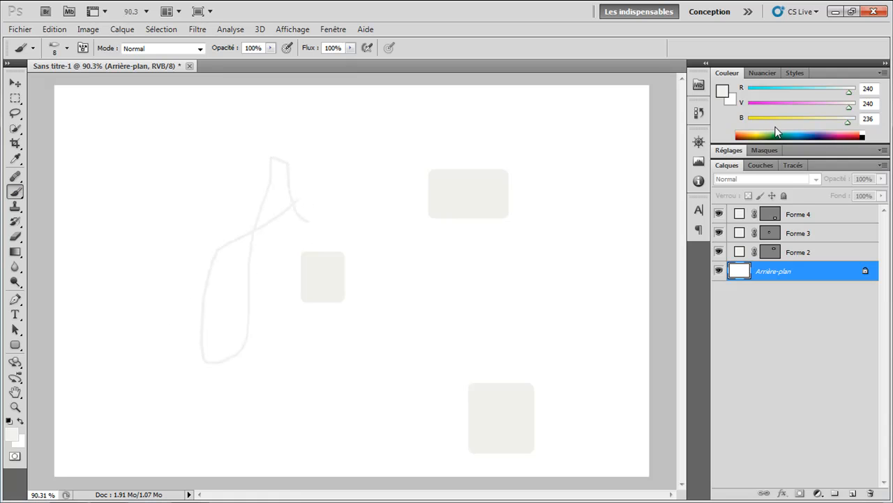
pyautogui.click(848, 133)
pyautogui.moveTo(375, 235)
pyautogui.mouseDown()
pyautogui.moveTo(423, 376)
pyautogui.moveTo(341, 278)
pyautogui.moveTo(314, 156)
pyautogui.mouseUp()
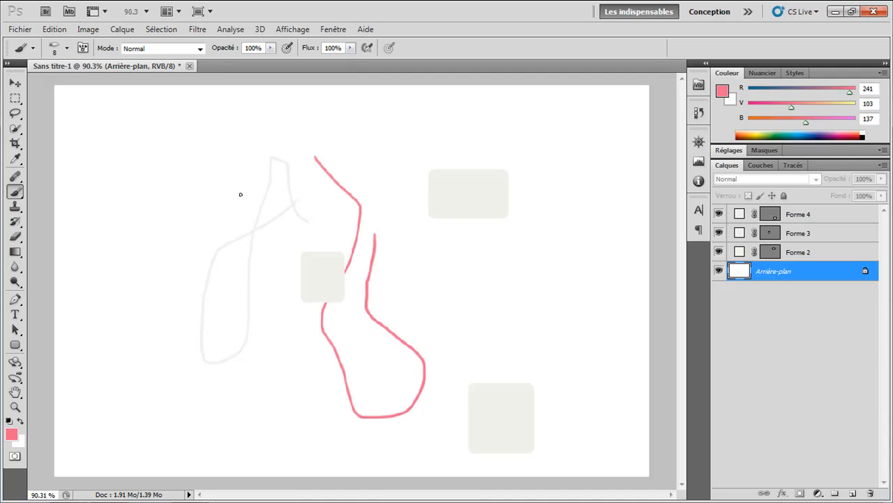
# Clone the pink line toward the canvas's upper left, and cover segments of both pink lines with cloned white background.
pyautogui.click(16, 207)
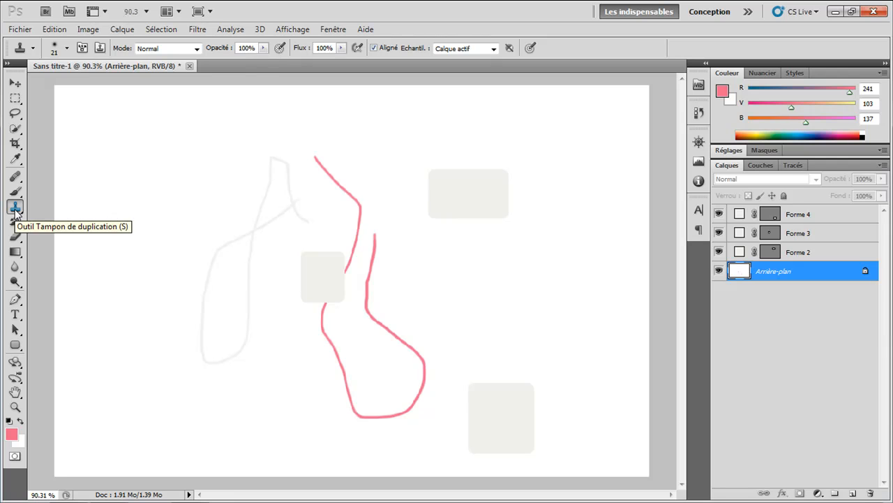
pyautogui.moveTo(203, 167); pyautogui.dragTo(212, 234)
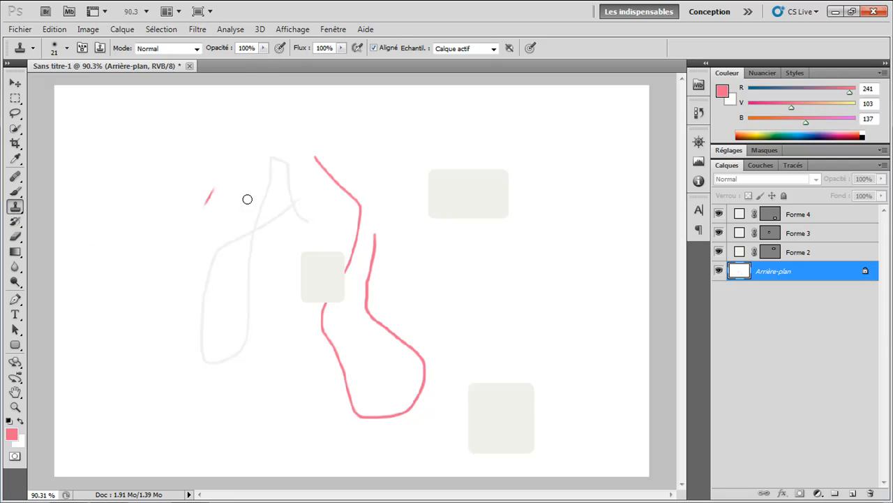
pyautogui.moveTo(276, 182)
pyautogui.mouseDown()
pyautogui.moveTo(234, 163)
pyautogui.moveTo(226, 113)
pyautogui.moveTo(238, 128)
pyautogui.moveTo(240, 185)
pyautogui.moveTo(199, 230)
pyautogui.moveTo(192, 217)
pyautogui.moveTo(209, 185)
pyautogui.moveTo(223, 114)
pyautogui.moveTo(223, 213)
pyautogui.moveTo(198, 249)
pyautogui.moveTo(202, 326)
pyautogui.moveTo(204, 253)
pyautogui.moveTo(241, 376)
pyautogui.moveTo(218, 270)
pyautogui.moveTo(246, 333)
pyautogui.moveTo(261, 243)
pyautogui.moveTo(276, 327)
pyautogui.moveTo(302, 239)
pyautogui.moveTo(290, 327)
pyautogui.moveTo(267, 199)
pyautogui.moveTo(275, 290)
pyautogui.moveTo(301, 286)
pyautogui.moveTo(305, 232)
pyautogui.moveTo(277, 261)
pyautogui.moveTo(280, 243)
pyautogui.moveTo(287, 314)
pyautogui.moveTo(248, 328)
pyautogui.moveTo(235, 321)
pyautogui.moveTo(195, 220)
pyautogui.moveTo(228, 150)
pyautogui.moveTo(236, 195)
pyautogui.moveTo(251, 187)
pyautogui.moveTo(250, 201)
pyautogui.moveTo(244, 185)
pyautogui.moveTo(239, 219)
pyautogui.moveTo(256, 238)
pyautogui.moveTo(239, 212)
pyautogui.moveTo(248, 122)
pyautogui.moveTo(230, 116)
pyautogui.moveTo(184, 65)
pyautogui.moveTo(220, 131)
pyautogui.moveTo(215, 202)
pyautogui.moveTo(198, 233)
pyautogui.moveTo(246, 366)
pyautogui.mouseUp()
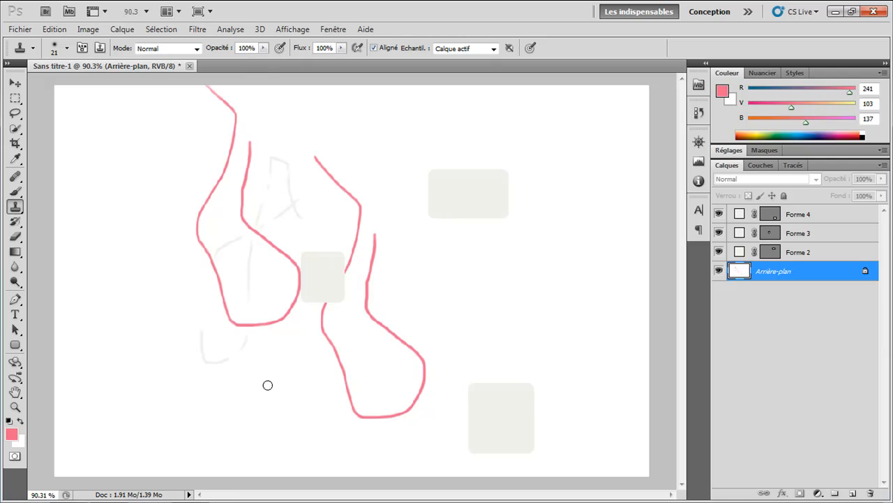
pyautogui.moveTo(325, 307)
pyautogui.mouseDown()
pyautogui.moveTo(343, 280)
pyautogui.moveTo(322, 323)
pyautogui.moveTo(337, 394)
pyautogui.mouseUp()
pyautogui.moveTo(207, 248)
pyautogui.mouseDown()
pyautogui.moveTo(217, 285)
pyautogui.moveTo(202, 234)
pyautogui.moveTo(221, 296)
pyautogui.moveTo(196, 227)
pyautogui.moveTo(221, 293)
pyautogui.mouseUp()
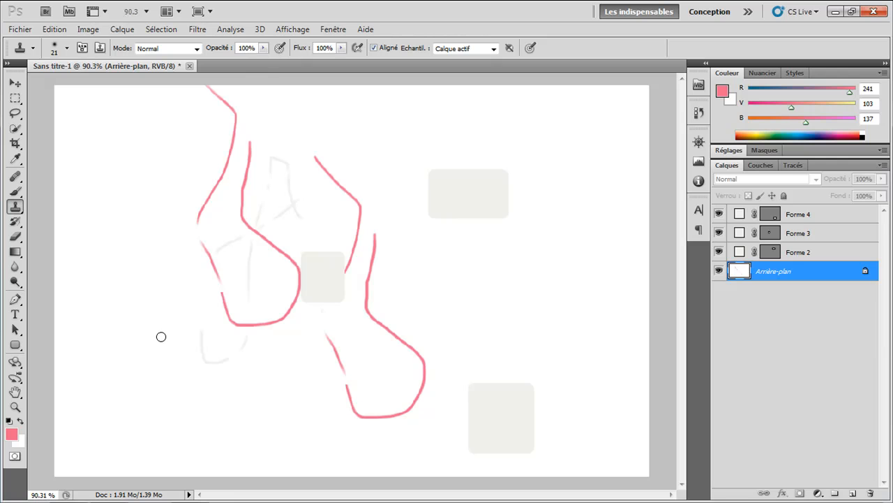
# Try to paint with the History Brush over the cloned pink line on the Arrière-plan layer.
pyautogui.click(16, 223)
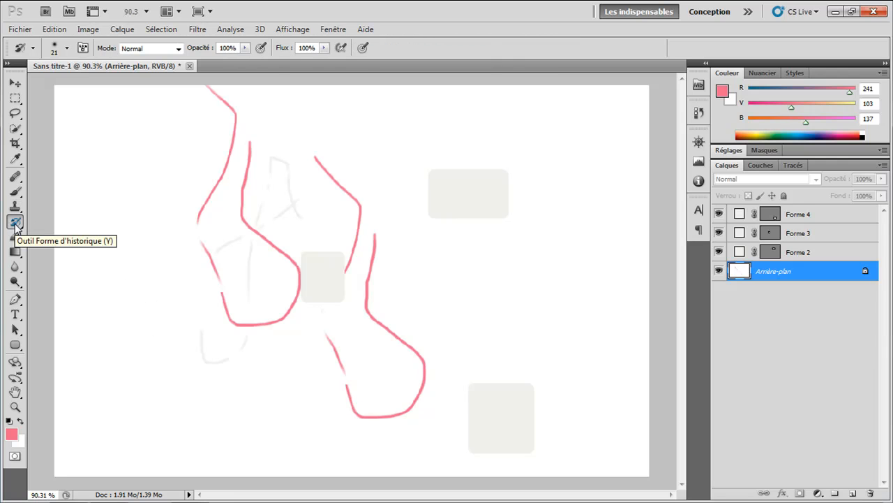
pyautogui.click(213, 241)
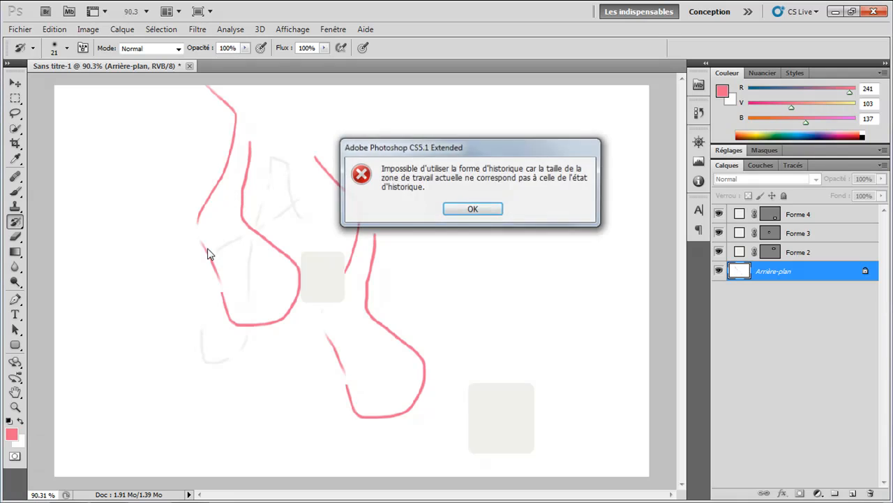
pyautogui.click(464, 212)
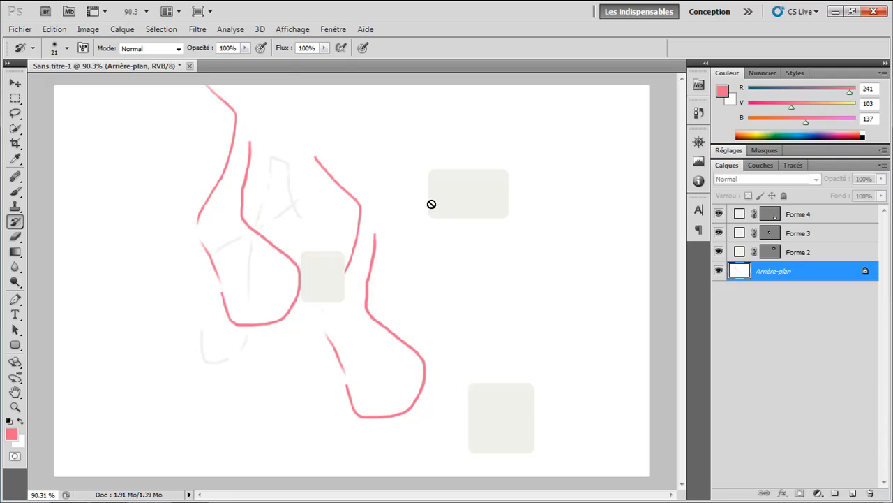
# Erase the lower-left part of the cloned pink line on the Arrière-plan layer.
pyautogui.click(15, 238)
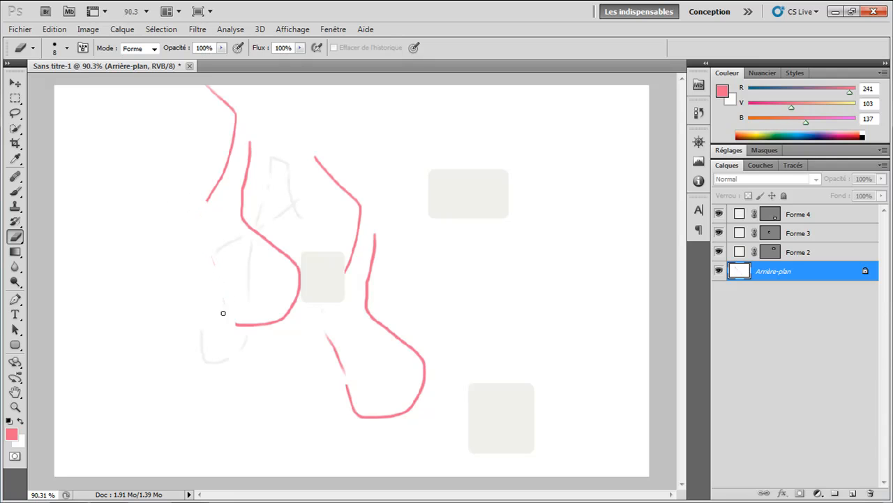
# Fill the Arrière-plan layer with linear pink-to-white gradients in several directions, ending with one running diagonally from upper left to lower right.
pyautogui.click(15, 253)
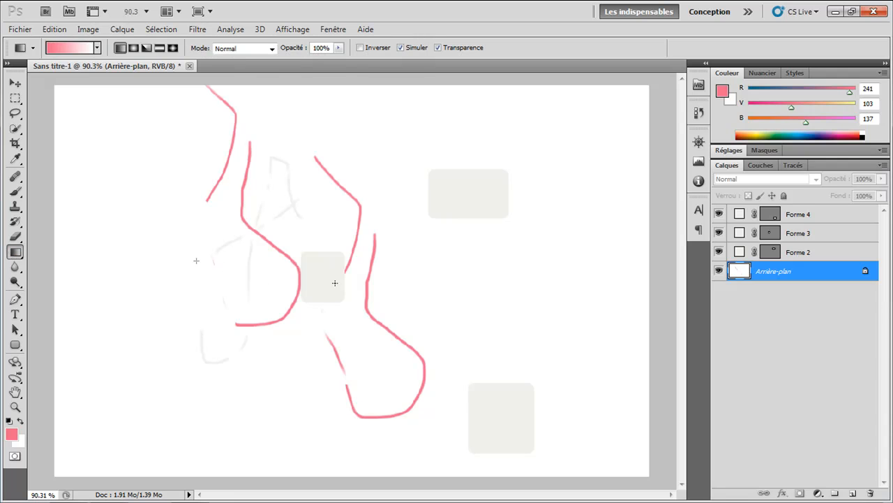
pyautogui.moveTo(335, 283); pyautogui.dragTo(447, 304)
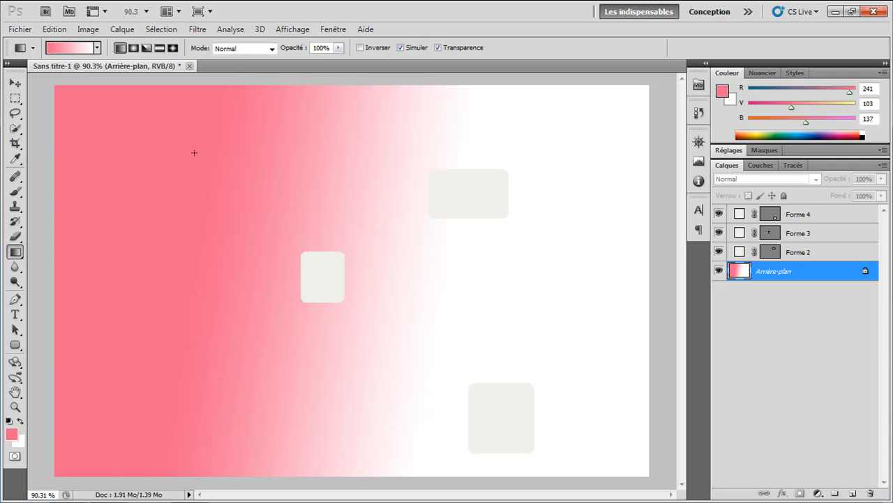
pyautogui.moveTo(199, 157); pyautogui.dragTo(524, 310)
pyautogui.moveTo(419, 315); pyautogui.dragTo(226, 413)
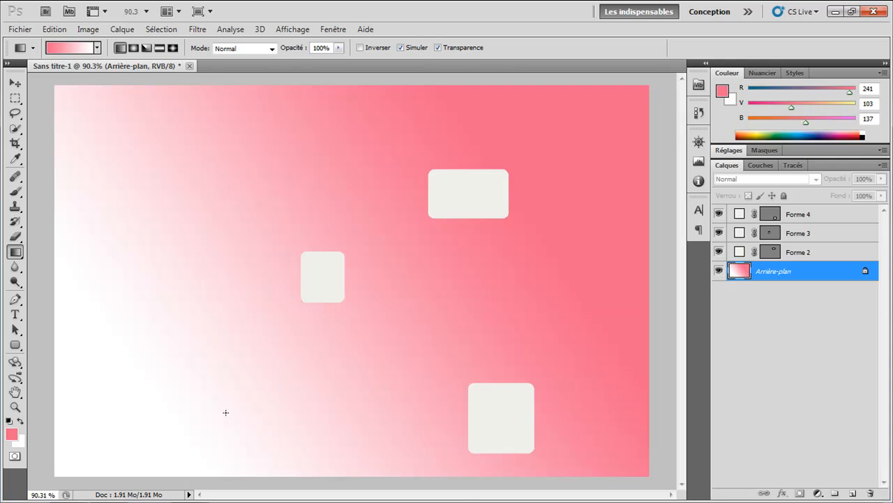
pyautogui.moveTo(173, 281); pyautogui.dragTo(419, 392)
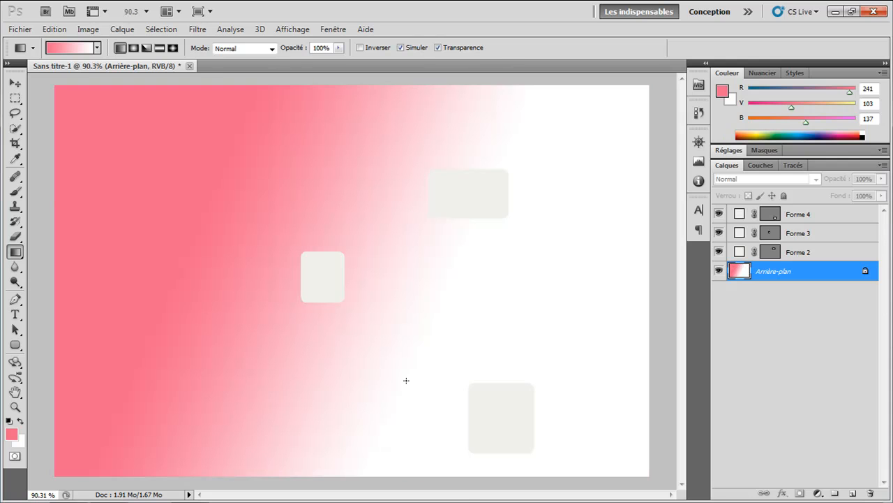
# Activate the Blur tool (Outil Goutte d'eau) and look through its variants, Netteté and Doigt.
pyautogui.click(14, 267)
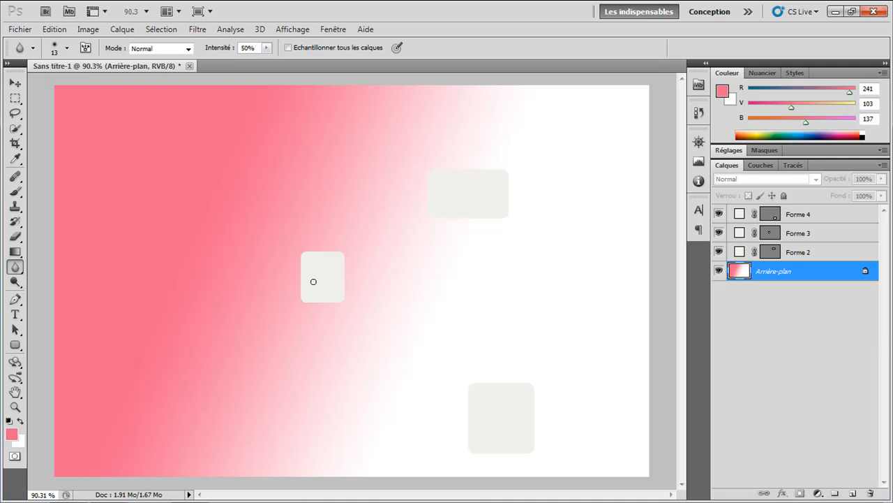
pyautogui.click(12, 270)
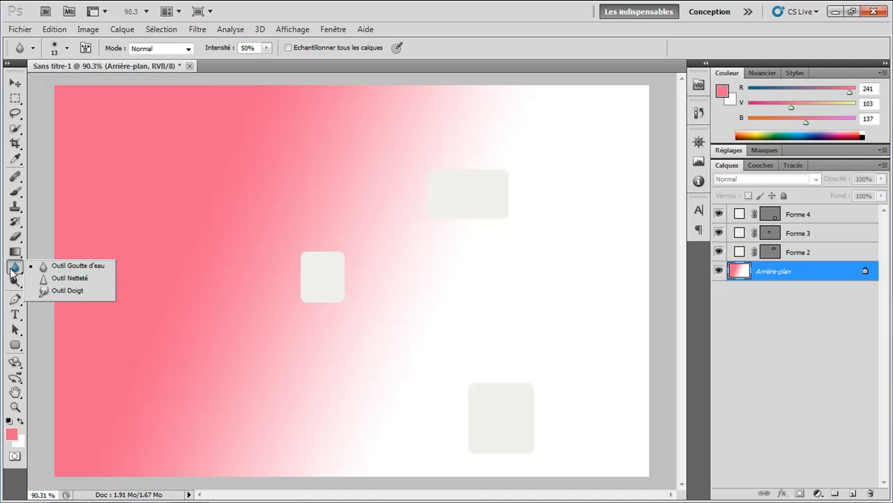
pyautogui.click(330, 280)
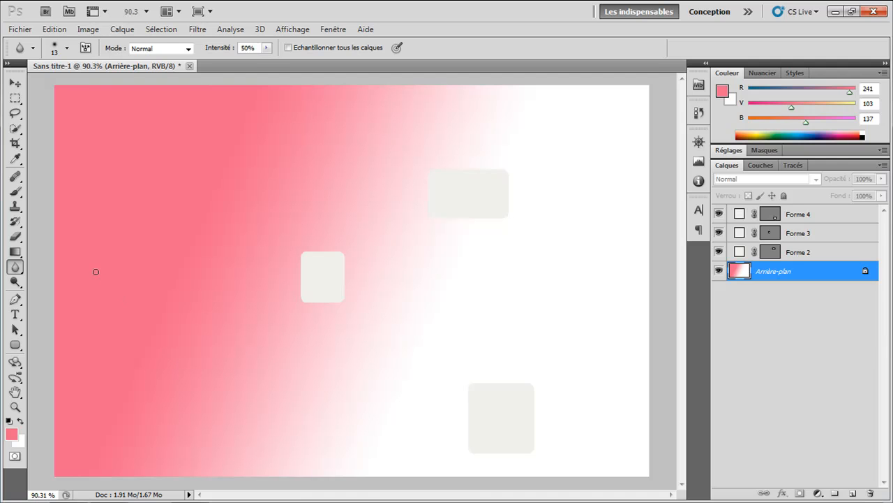
# Lighten parts of the pink gradient on the Arrière-plan layer with freehand Dodge strokes, using midtones at 50% exposure.
pyautogui.click(14, 282)
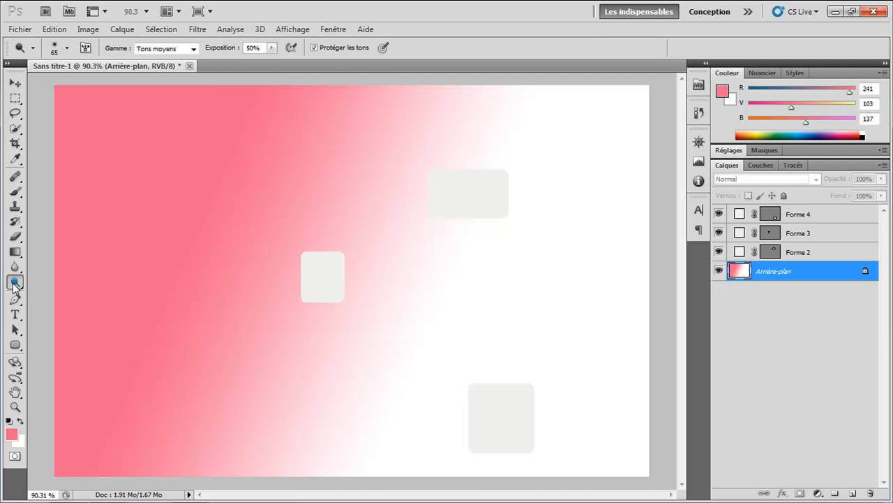
pyautogui.moveTo(191, 273)
pyautogui.mouseDown()
pyautogui.moveTo(319, 358)
pyautogui.moveTo(443, 345)
pyautogui.mouseUp()
pyautogui.moveTo(191, 293)
pyautogui.mouseDown()
pyautogui.moveTo(148, 193)
pyautogui.moveTo(164, 157)
pyautogui.moveTo(283, 144)
pyautogui.moveTo(228, 140)
pyautogui.moveTo(134, 247)
pyautogui.moveTo(129, 359)
pyautogui.moveTo(120, 332)
pyautogui.moveTo(129, 214)
pyautogui.moveTo(92, 141)
pyautogui.moveTo(120, 125)
pyautogui.moveTo(320, 135)
pyautogui.moveTo(81, 138)
pyautogui.moveTo(176, 161)
pyautogui.moveTo(91, 164)
pyautogui.moveTo(150, 178)
pyautogui.moveTo(170, 260)
pyautogui.moveTo(158, 198)
pyautogui.moveTo(217, 318)
pyautogui.moveTo(220, 291)
pyautogui.moveTo(174, 275)
pyautogui.moveTo(187, 297)
pyautogui.moveTo(209, 280)
pyautogui.moveTo(242, 211)
pyautogui.moveTo(175, 161)
pyautogui.moveTo(292, 216)
pyautogui.moveTo(236, 216)
pyautogui.moveTo(322, 266)
pyautogui.moveTo(166, 279)
pyautogui.moveTo(280, 307)
pyautogui.mouseUp()
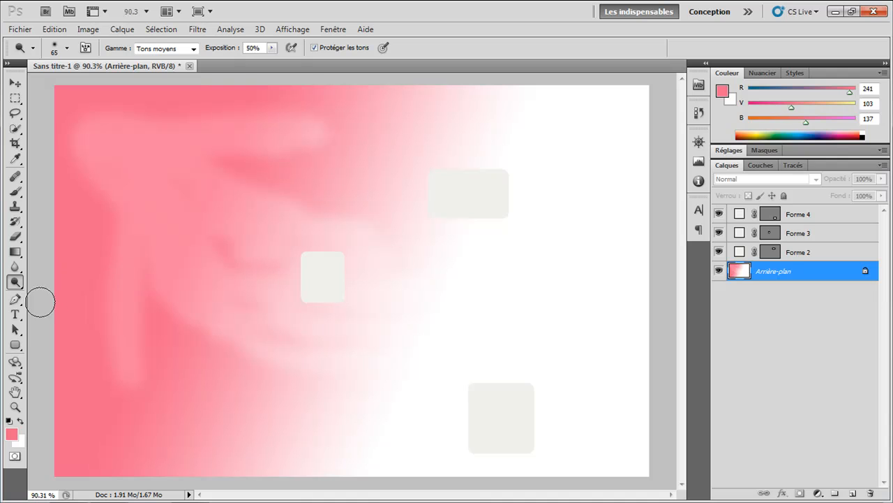
# Draw a closed, freeform curved path with the Pen tool over the pink half of the canvas.
pyautogui.click(15, 298)
pyautogui.moveTo(131, 180); pyautogui.dragTo(136, 222)
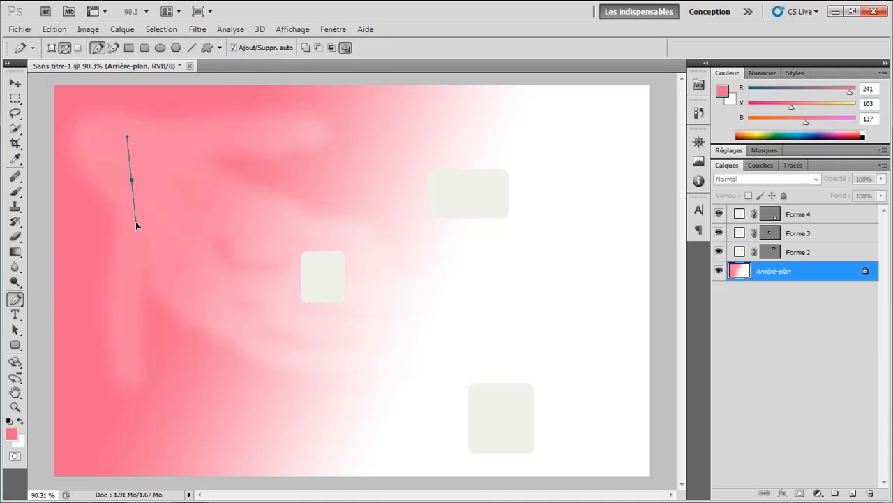
pyautogui.moveTo(164, 294); pyautogui.dragTo(352, 370)
pyautogui.moveTo(312, 262); pyautogui.dragTo(347, 212)
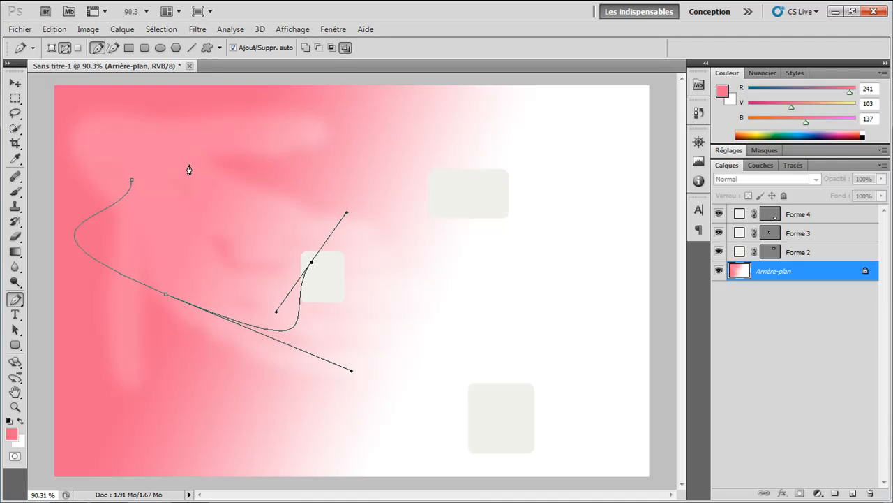
pyautogui.moveTo(265, 201); pyautogui.dragTo(256, 127)
pyautogui.moveTo(198, 168); pyautogui.dragTo(139, 164)
pyautogui.moveTo(138, 201)
pyautogui.mouseDown()
pyautogui.moveTo(130, 220)
pyautogui.moveTo(116, 191)
pyautogui.moveTo(132, 185)
pyautogui.moveTo(124, 186)
pyautogui.moveTo(129, 194)
pyautogui.mouseUp()
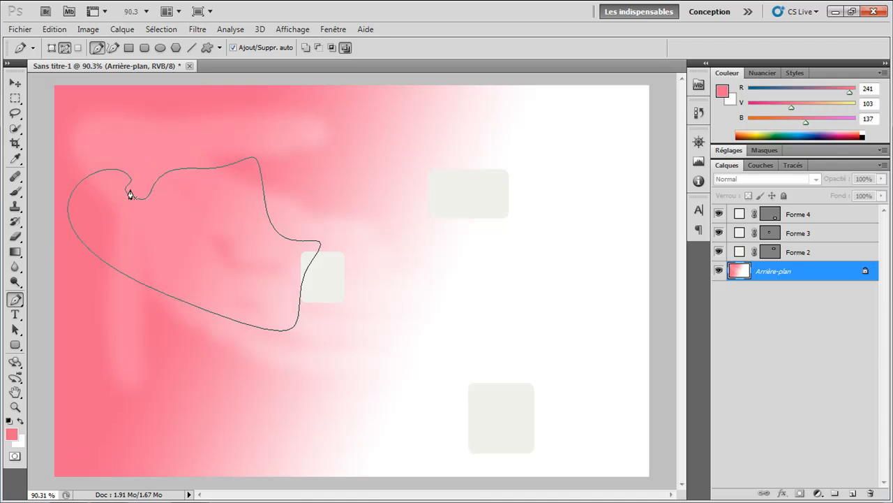
# Add the text "hgfghjkl" inside the closed pen path in pink 36 pt Rosewood Std.
pyautogui.click(17, 316)
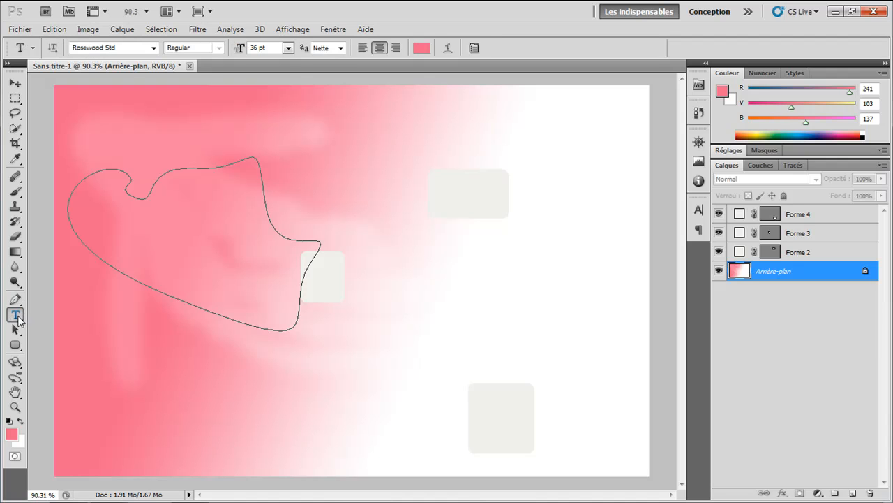
pyautogui.click(257, 259)
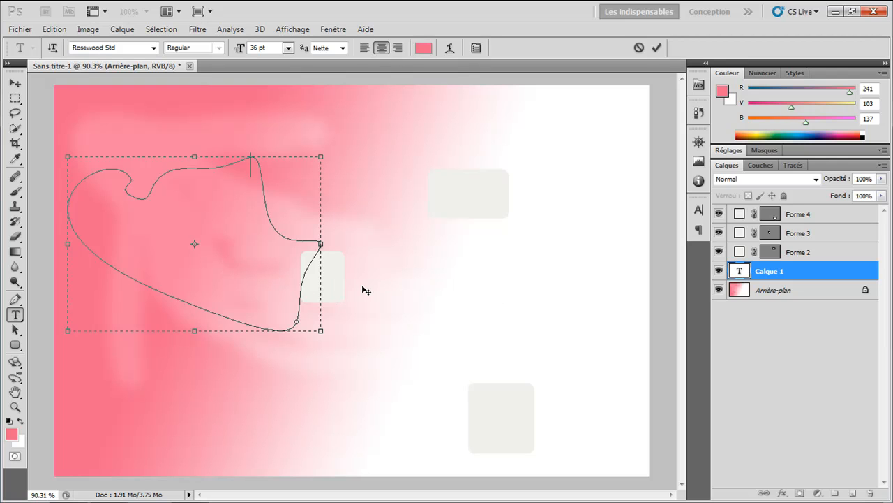
pyautogui.write('hgfghjkl')
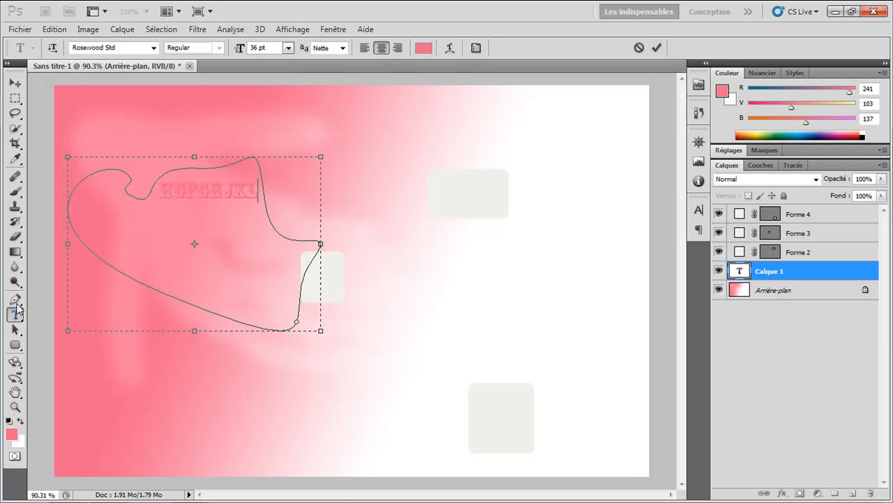
# Move the closed path with its text slightly up and to the right using the path selection tool.
pyautogui.click(15, 330)
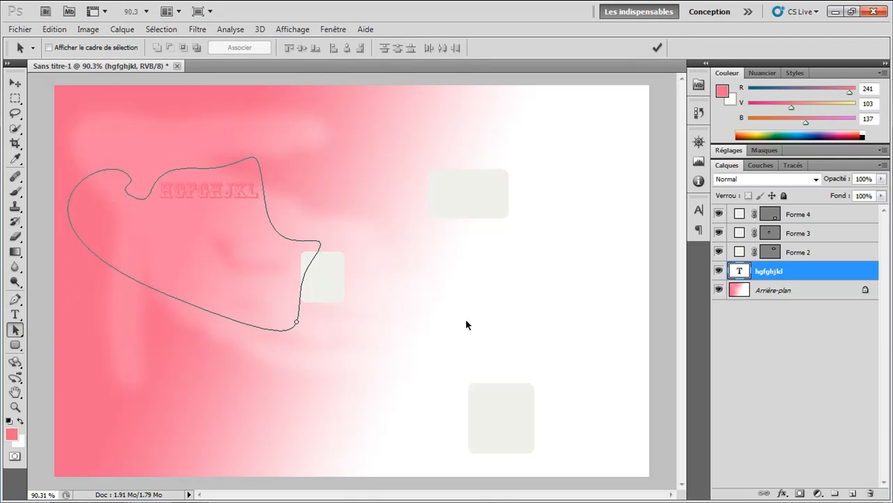
pyautogui.moveTo(405, 241); pyautogui.dragTo(221, 424)
pyautogui.moveTo(173, 181); pyautogui.dragTo(182, 134)
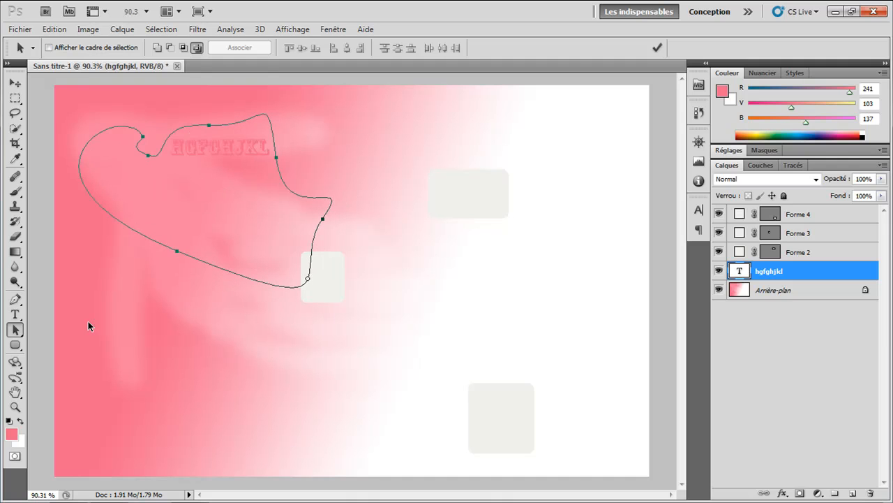
# Draw three rounded-rectangle paths with a 10 px radius: a wide one low on the pink area, a larger one across the middle, and a narrow upright one below the text.
pyautogui.click(15, 344)
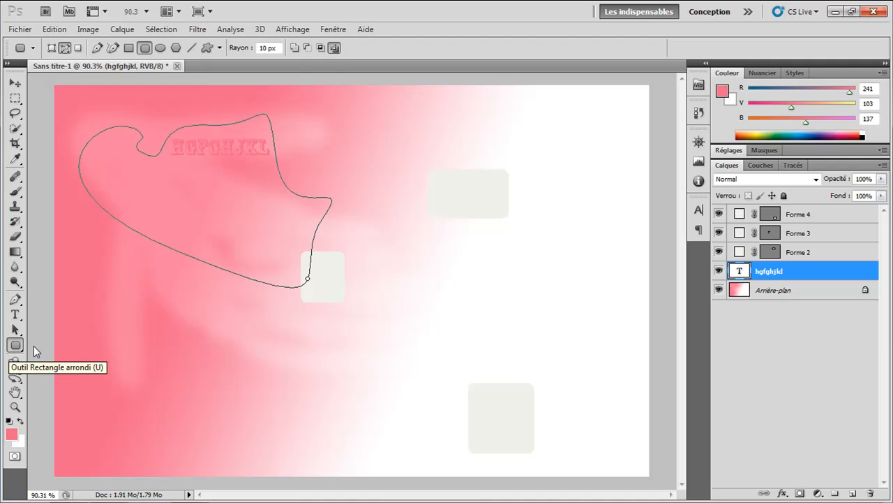
pyautogui.moveTo(99, 331); pyautogui.dragTo(327, 412)
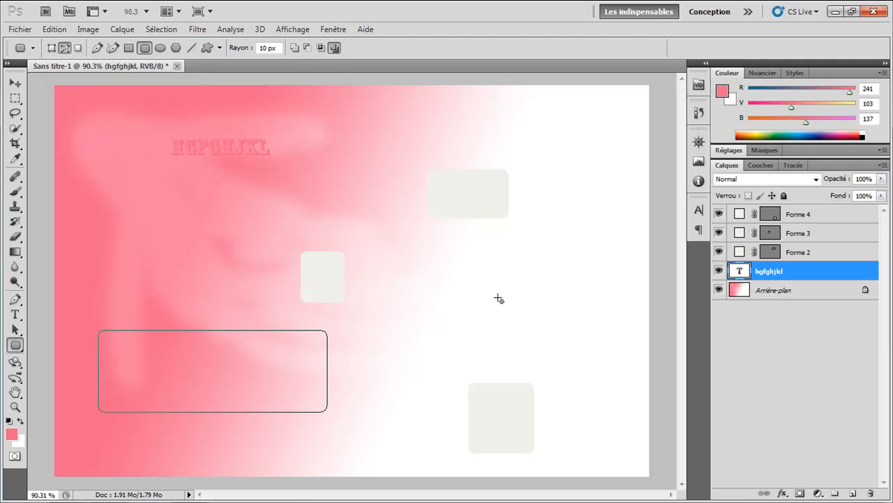
pyautogui.moveTo(310, 199); pyautogui.dragTo(597, 325)
pyautogui.moveTo(178, 164); pyautogui.dragTo(230, 279)
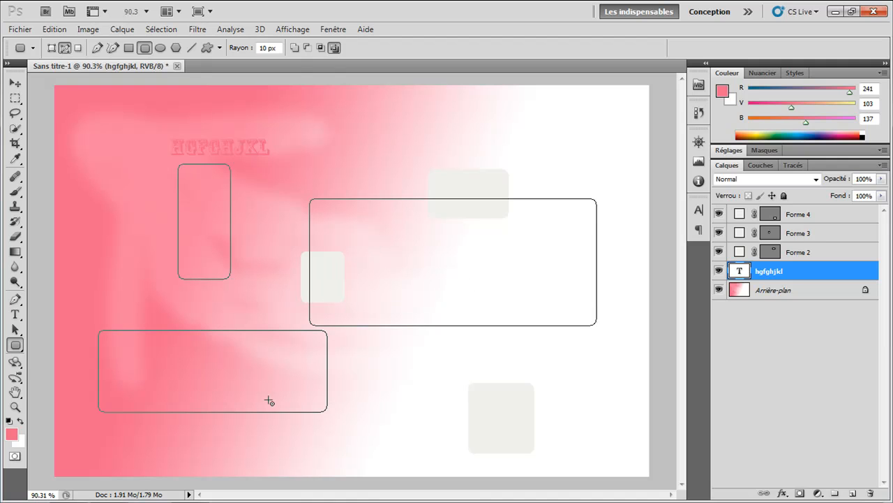
# Examine the 3D object tools and the 3D camera tools with their rotation, roll, pan, slide and scale or zoom variants.
pyautogui.click(14, 361)
pyautogui.click(15, 378)
pyautogui.click(12, 364)
pyautogui.click(15, 378)
pyautogui.click(14, 363)
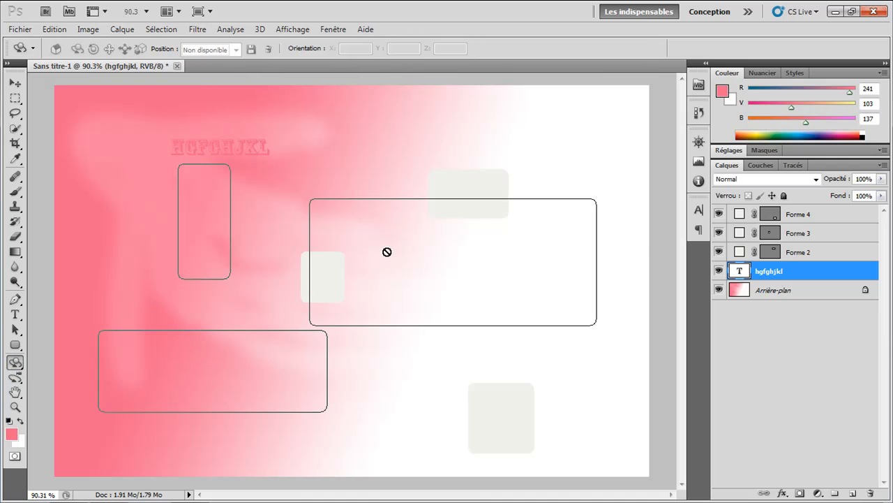
pyautogui.click(14, 363)
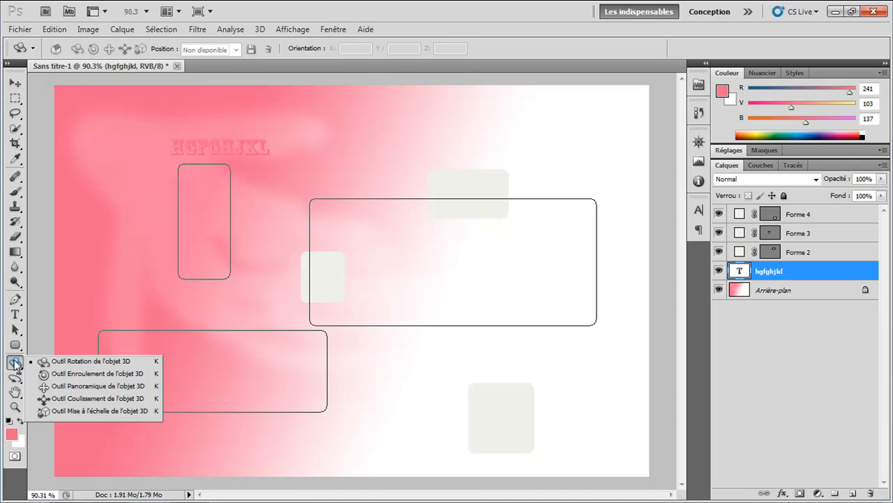
pyautogui.click(15, 363)
pyautogui.click(14, 363)
pyautogui.click(14, 376)
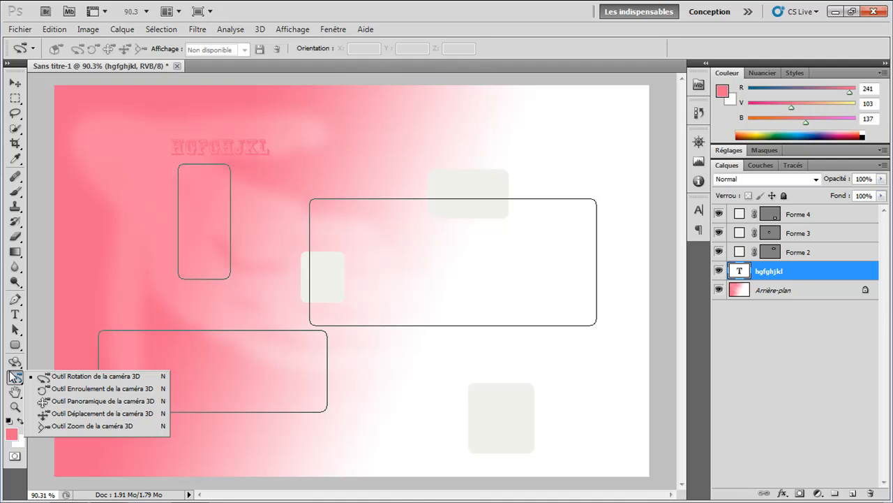
# Try the Hand and Zoom tools, magnify the canvas to 200%, and fit the image back to the screen.
pyautogui.click(16, 393)
pyautogui.click(15, 394)
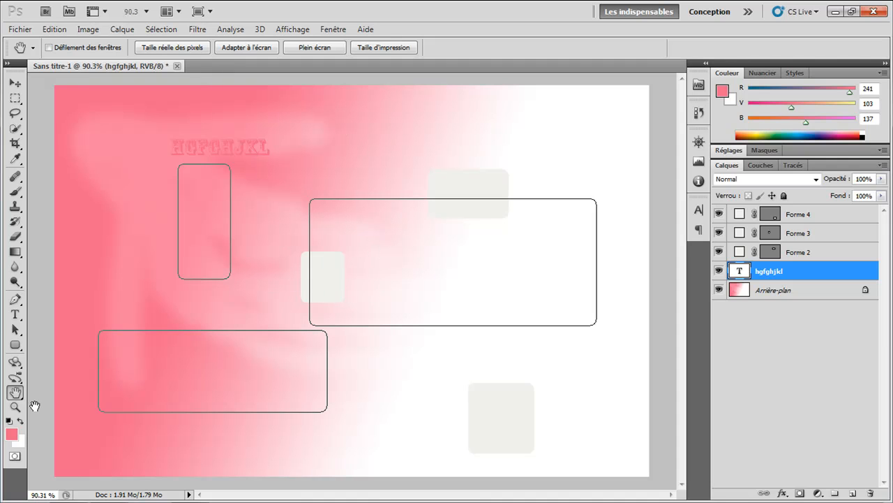
pyautogui.click(15, 408)
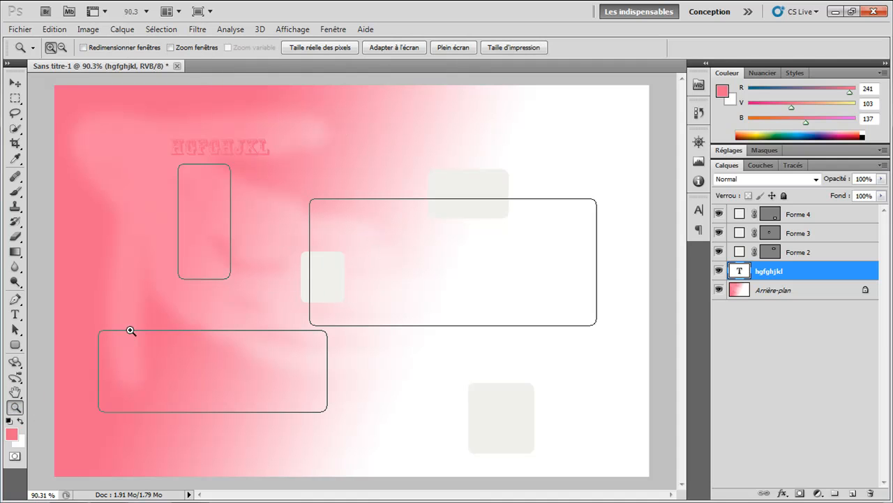
pyautogui.click(172, 307)
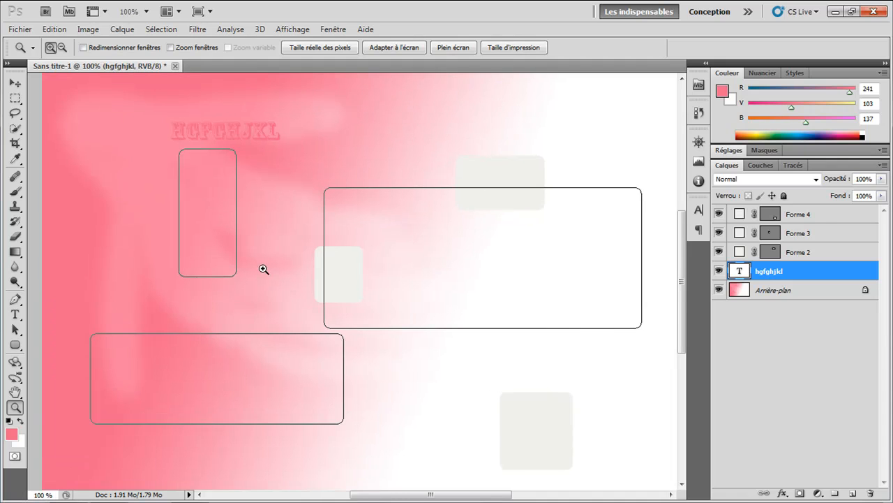
pyautogui.click(261, 267)
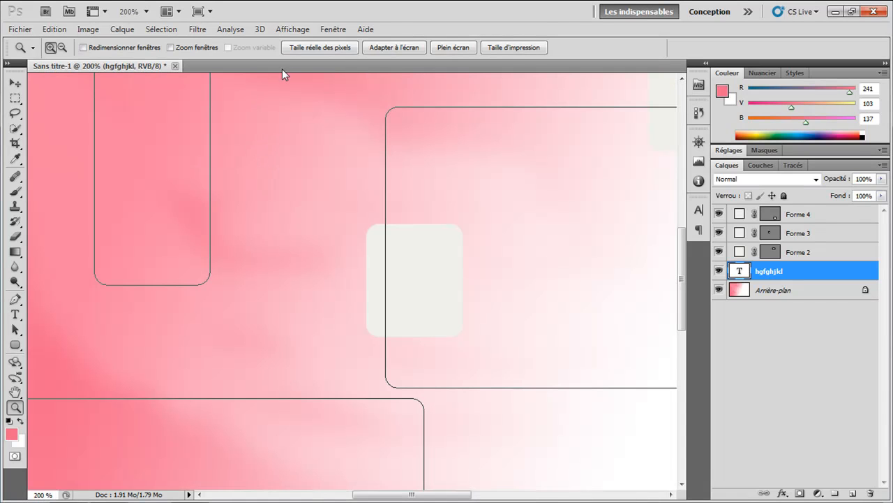
pyautogui.click(386, 50)
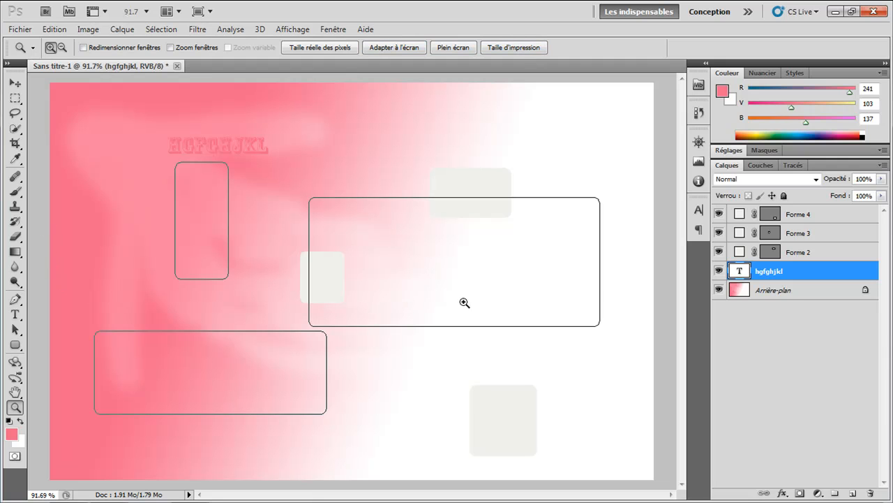
# Delete the three rounded-rectangle paths and the shape layers Forme 2, Forme 3 and Forme 4.
pyautogui.click(814, 252)
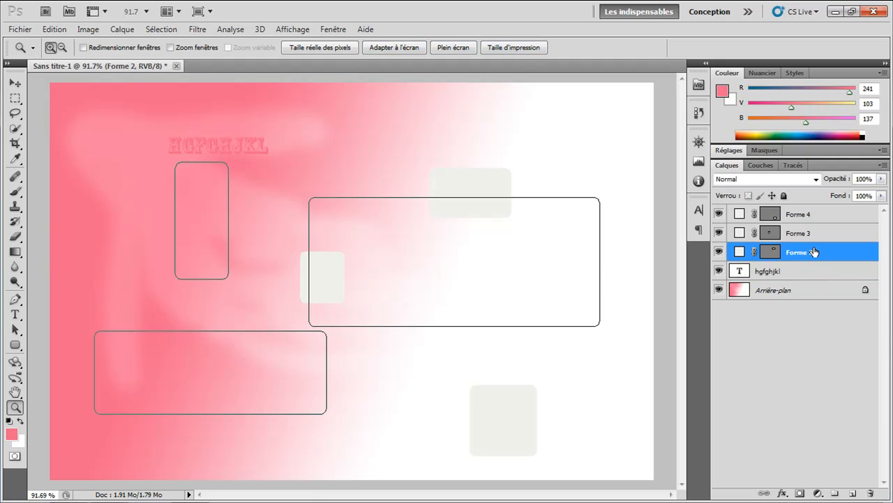
pyautogui.press('Delete')
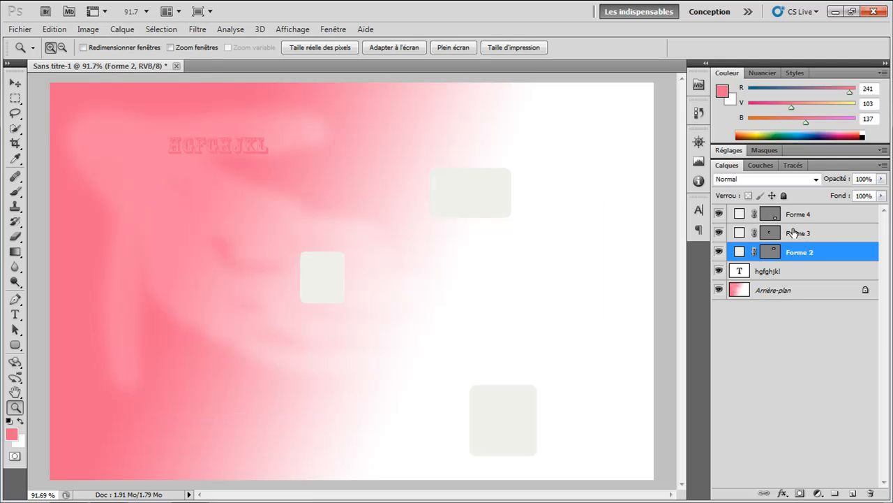
pyautogui.click(799, 235)
pyautogui.press('Delete')
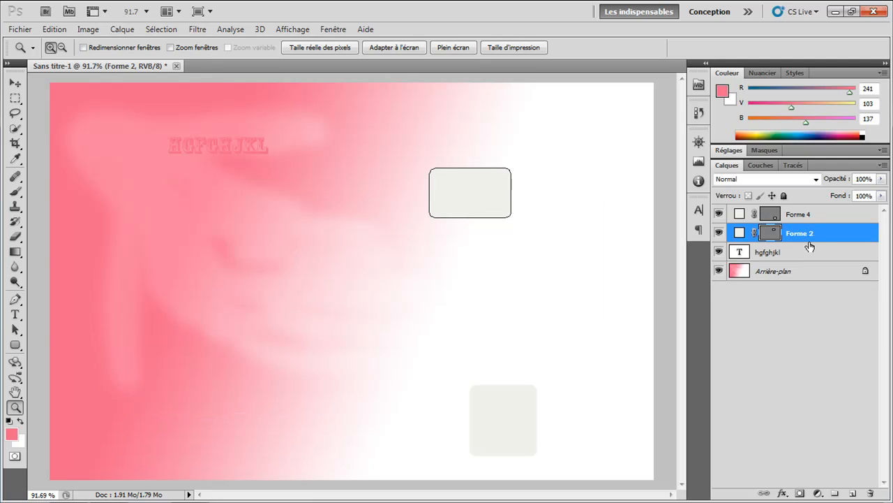
pyautogui.press('Delete')
pyautogui.click(805, 217)
pyautogui.press('Delete')
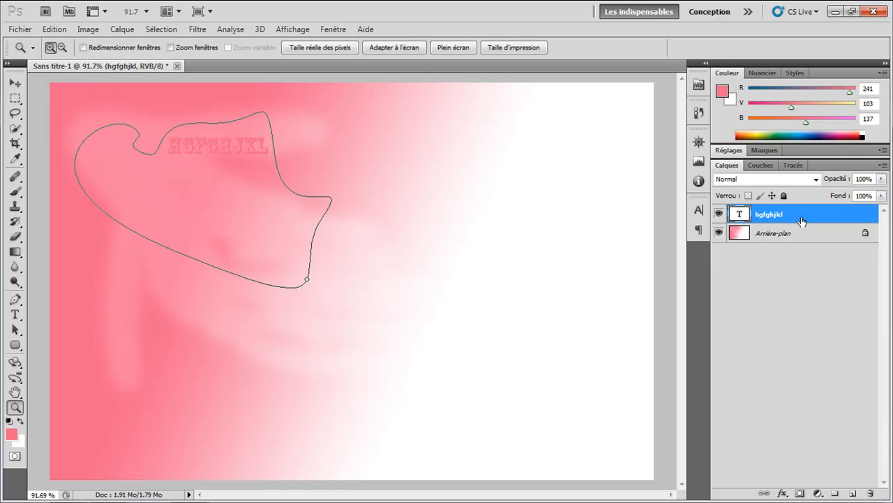